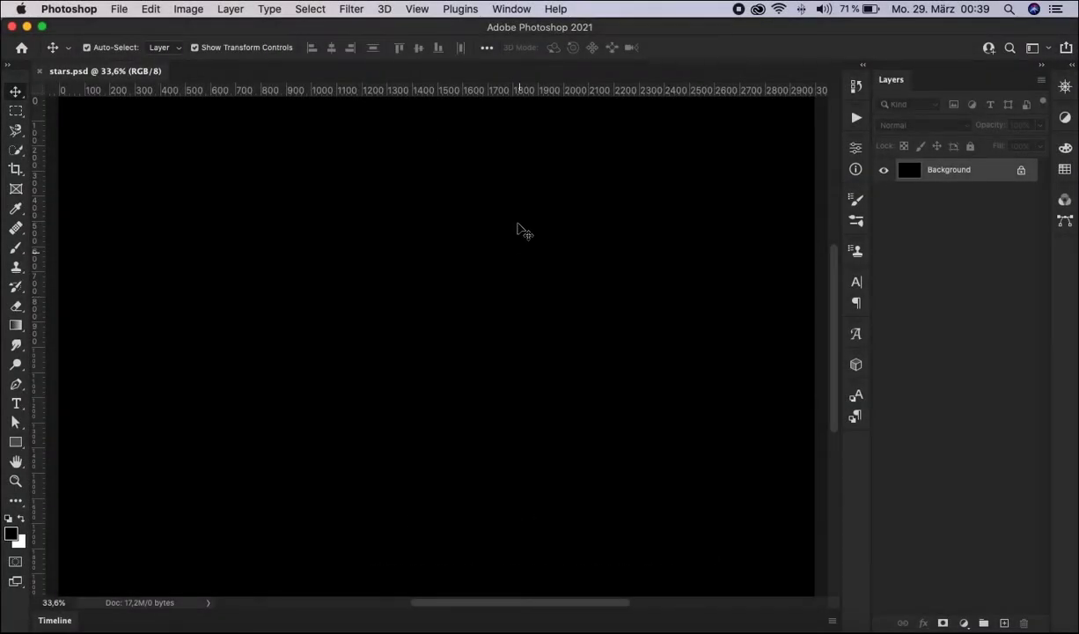
# Step: Show the Actions panel and begin recording a new action named 'stars' in the Tutorial set
pyautogui.click(511, 8)
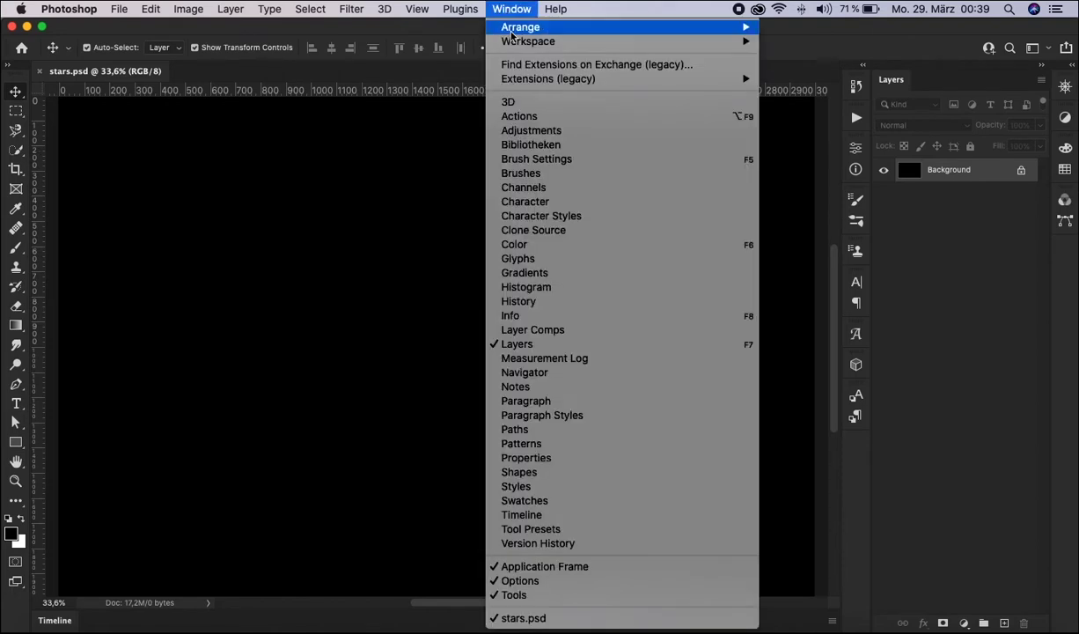
pyautogui.click(547, 120)
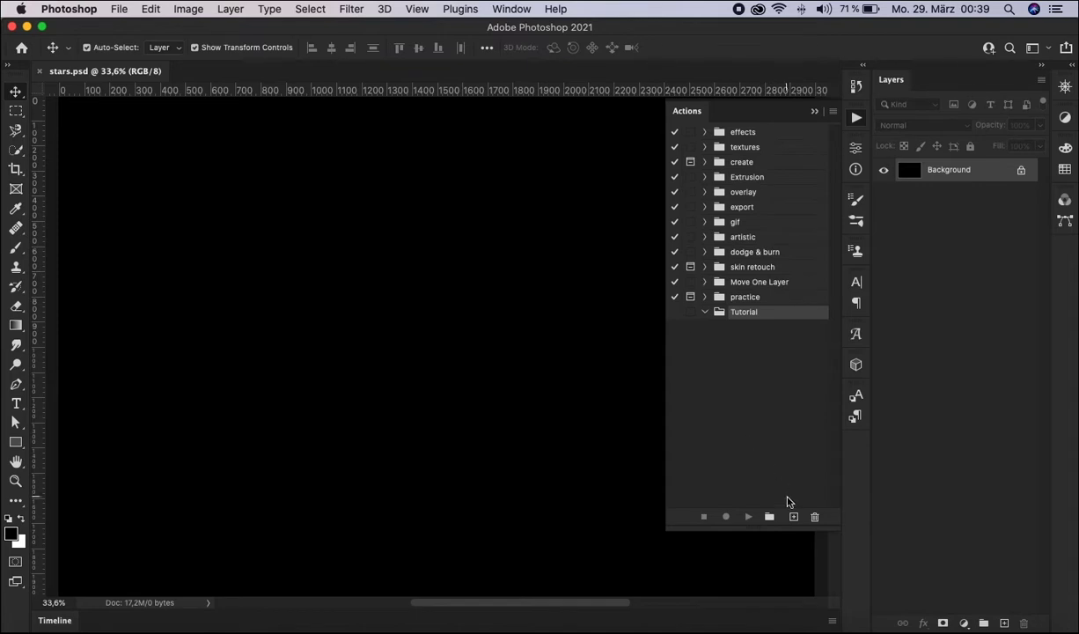
pyautogui.click(795, 518)
pyautogui.write('stars')
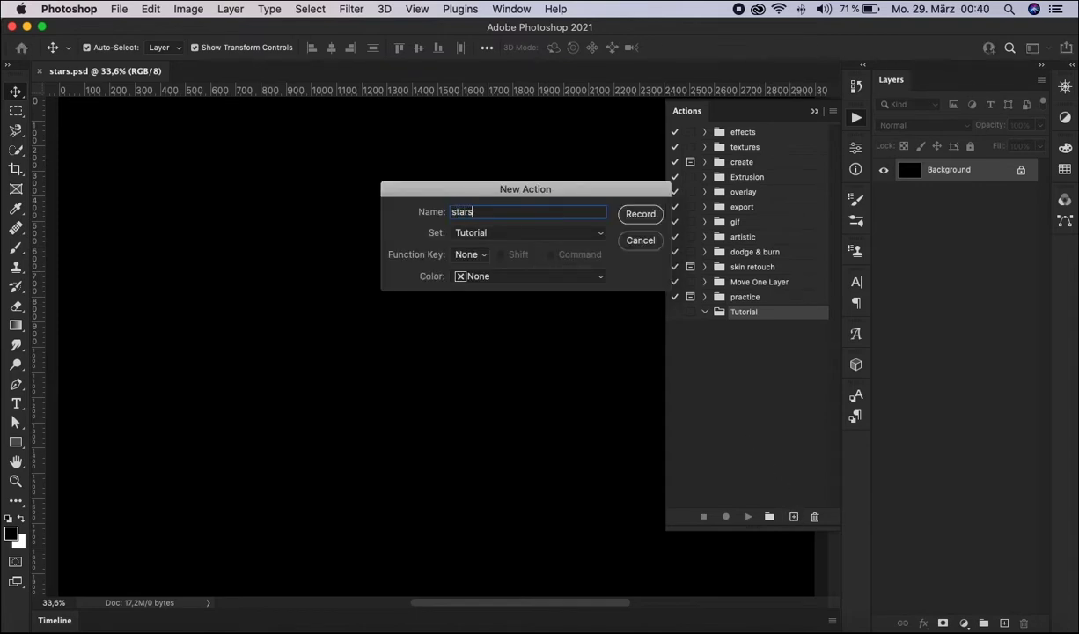
pyautogui.press('Return')
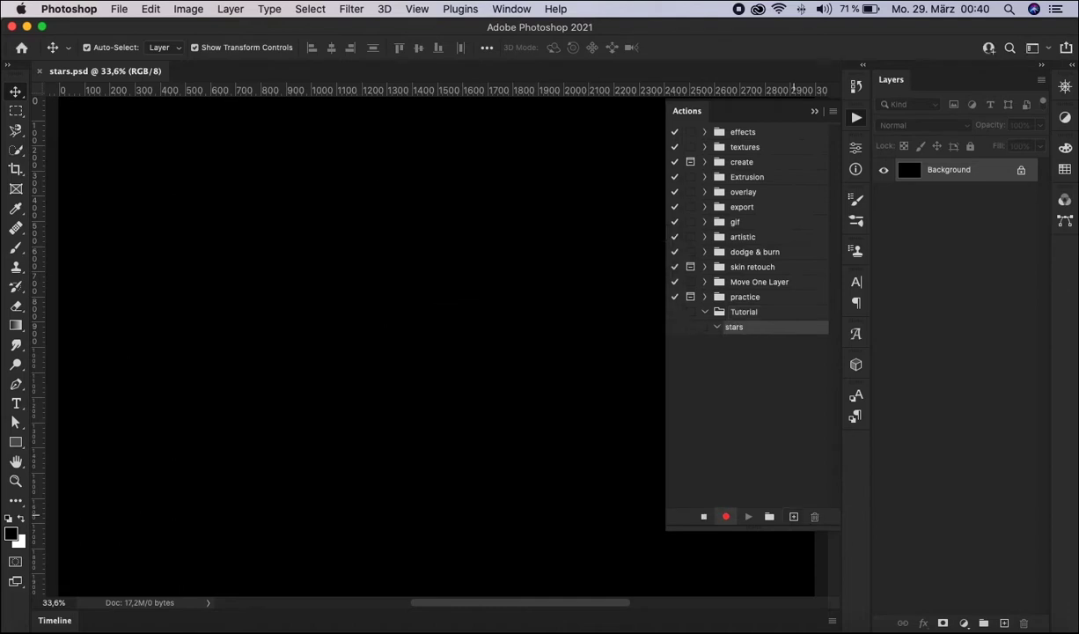
# Step: Add a Solid Color fill layer filled with pure white
pyautogui.click(966, 624)
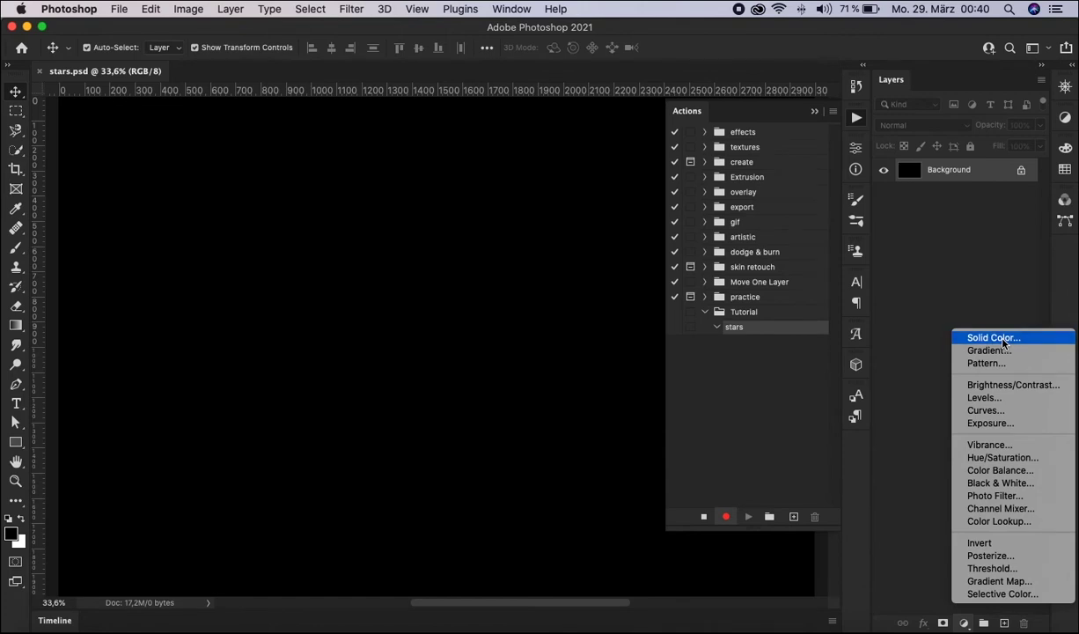
pyautogui.click(1002, 341)
pyautogui.moveTo(736, 233); pyautogui.dragTo(573, 117)
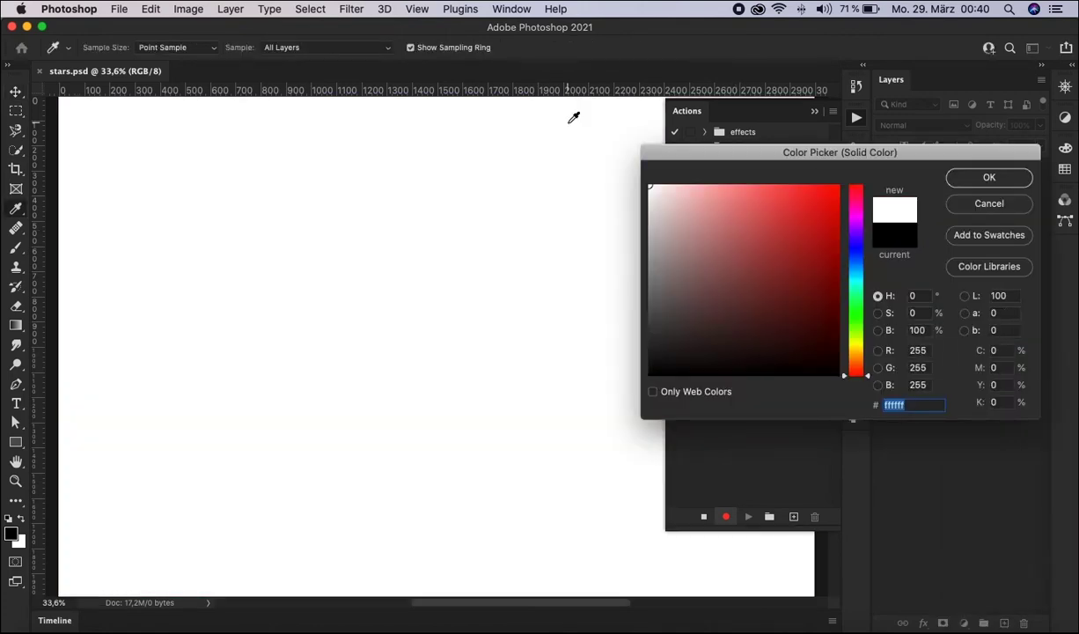
pyautogui.click(951, 179)
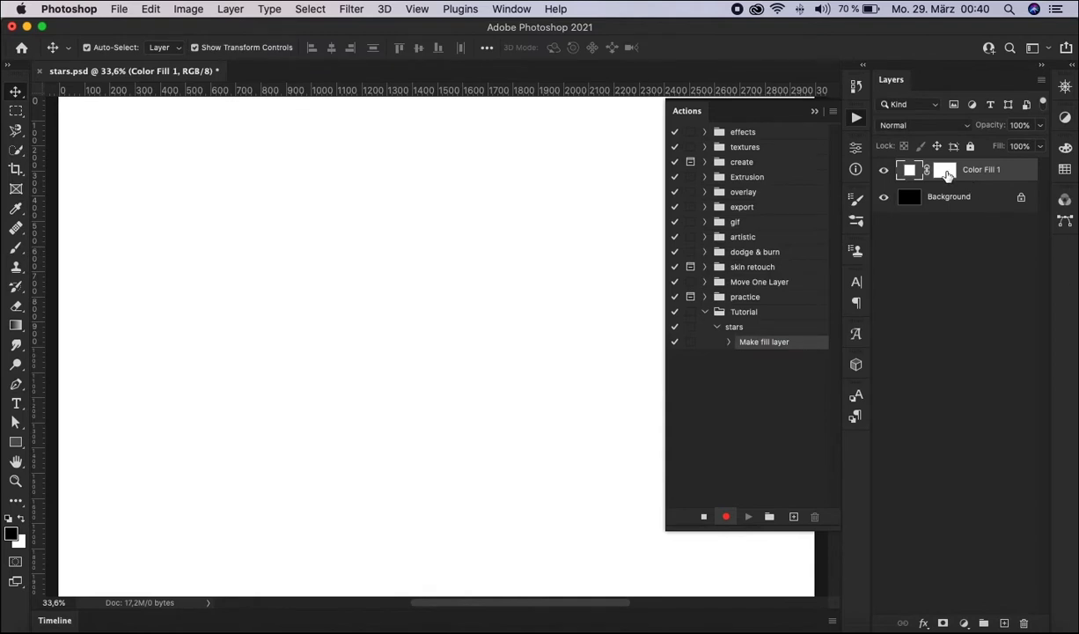
# Step: Rename the fill layer 'stars blue' and target its layer mask for editing
pyautogui.doubleClick(977, 170)
pyautogui.write('stars blue')
pyautogui.press('Return')
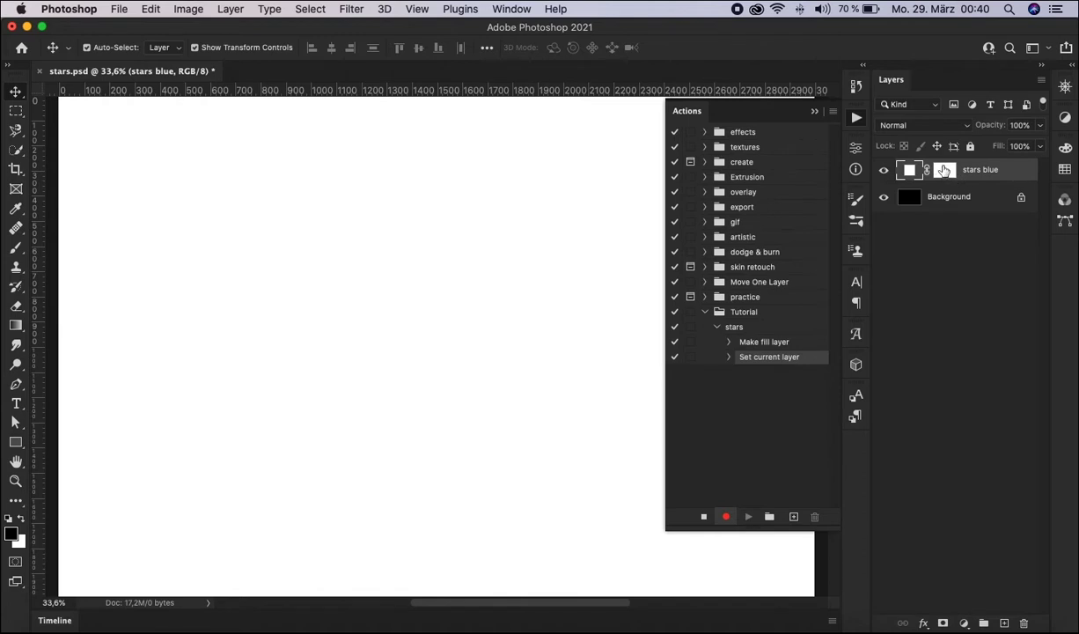
pyautogui.click(944, 170)
pyautogui.click(353, 8)
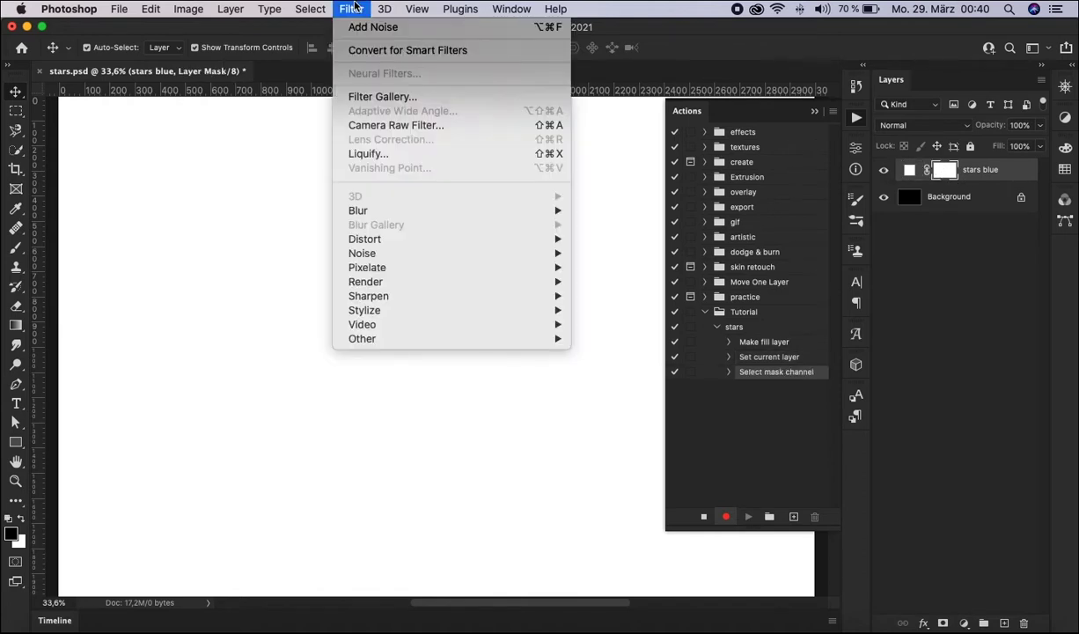
pyautogui.moveTo(361, 253)
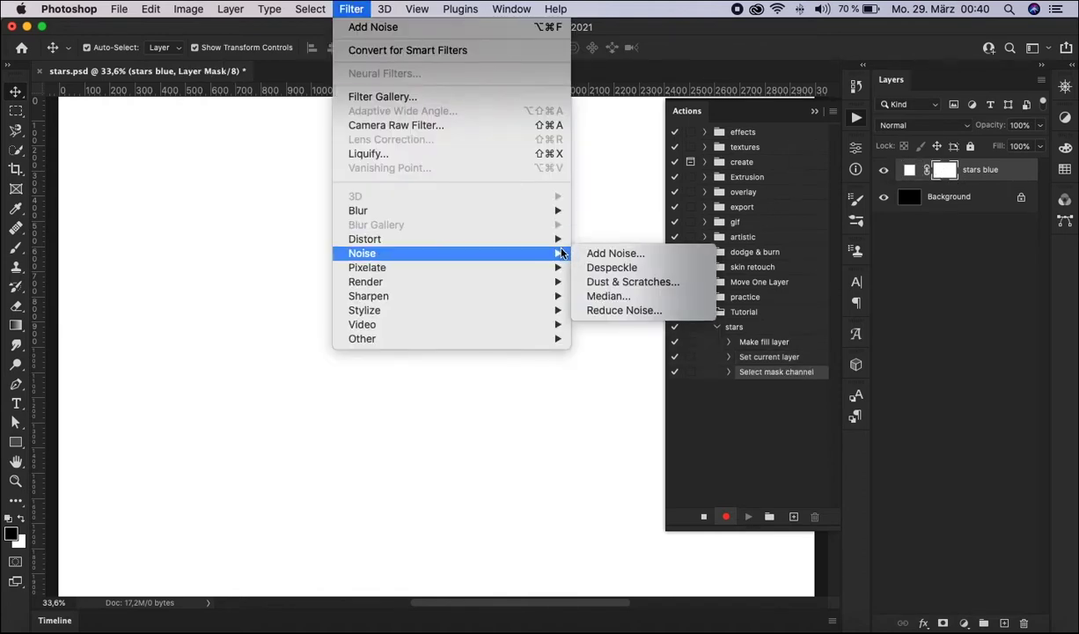
# Step: Add 400% noise to the stars blue mask
pyautogui.click(648, 255)
pyautogui.write('4')
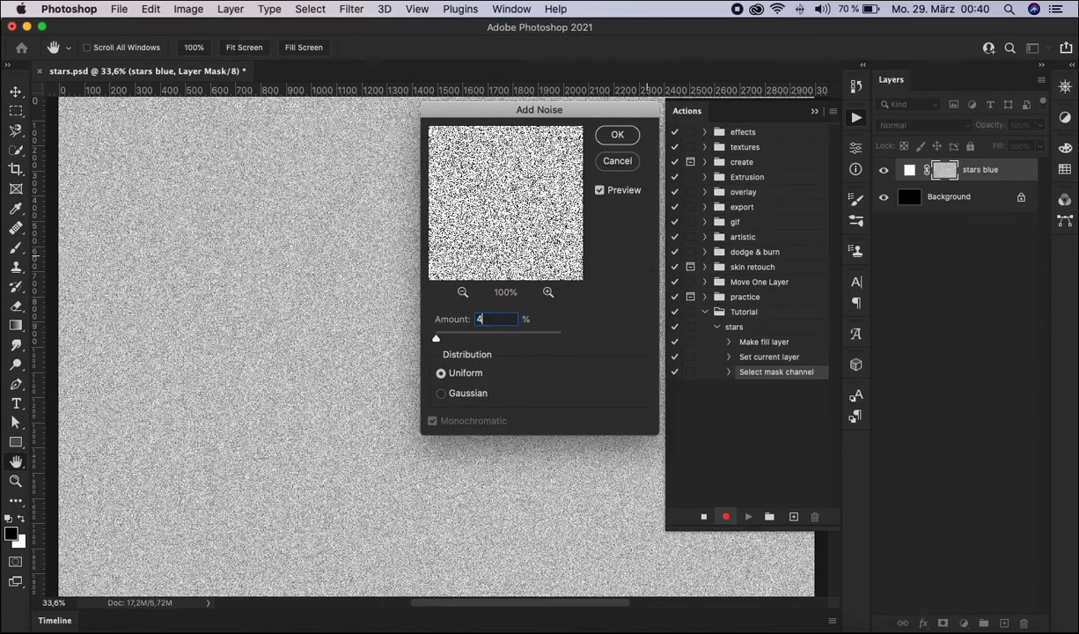
pyautogui.write('00')
pyautogui.press('Return')
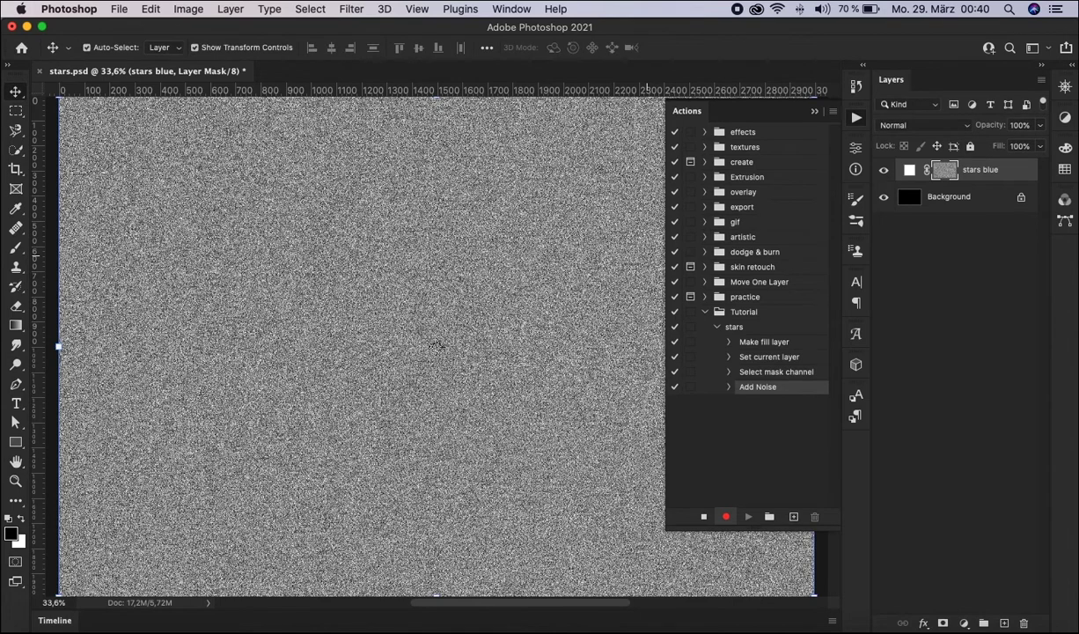
# Step: Soften the noisy mask with a 10-pixel Gaussian Blur
pyautogui.click(353, 10)
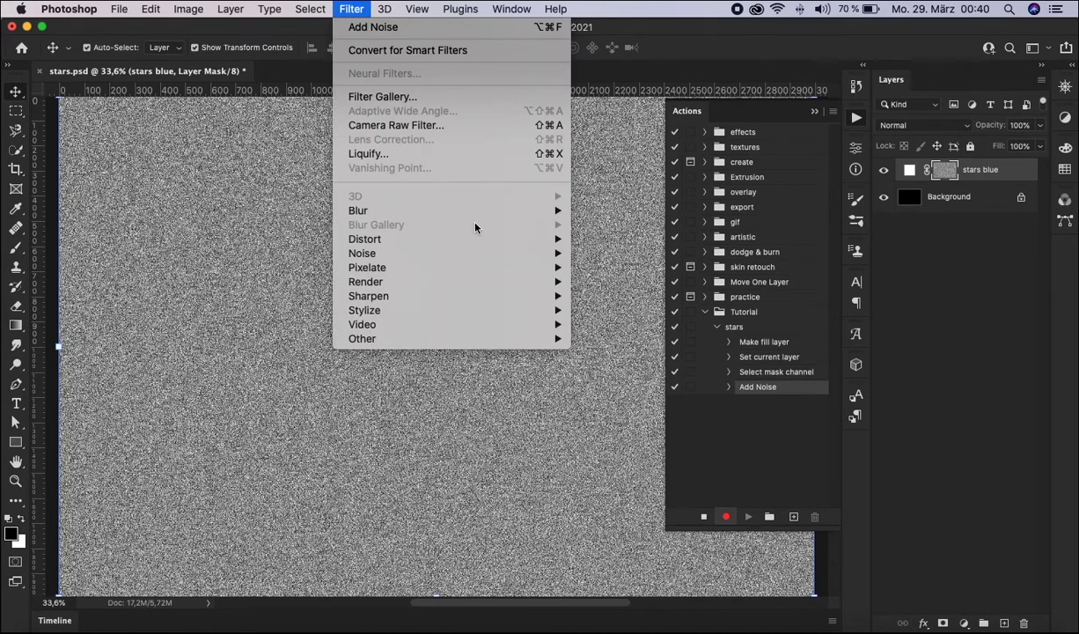
pyautogui.moveTo(359, 211)
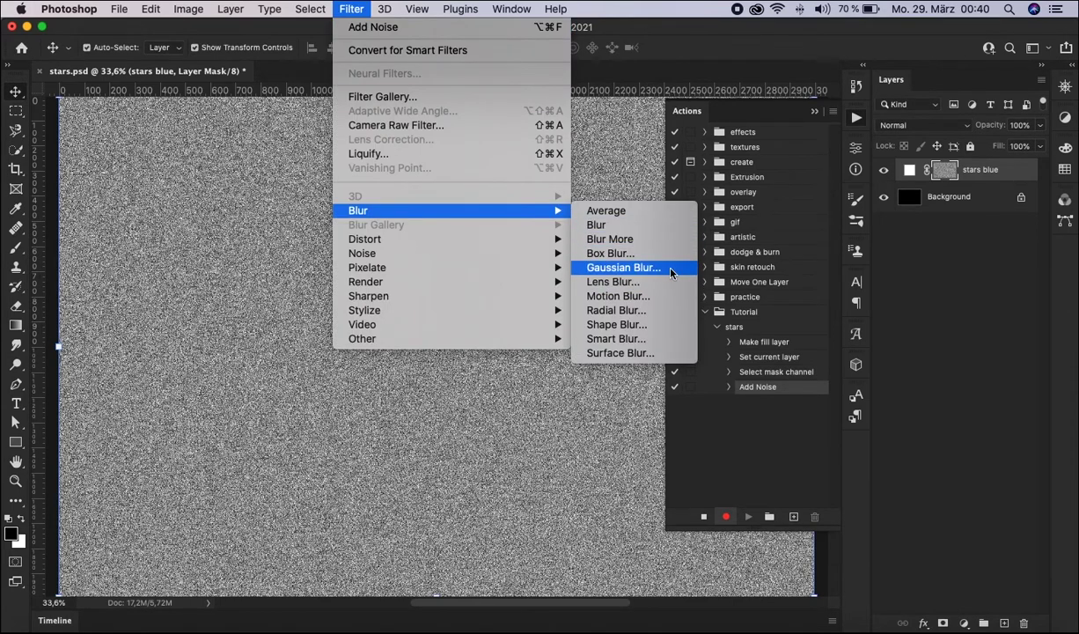
pyautogui.click(625, 267)
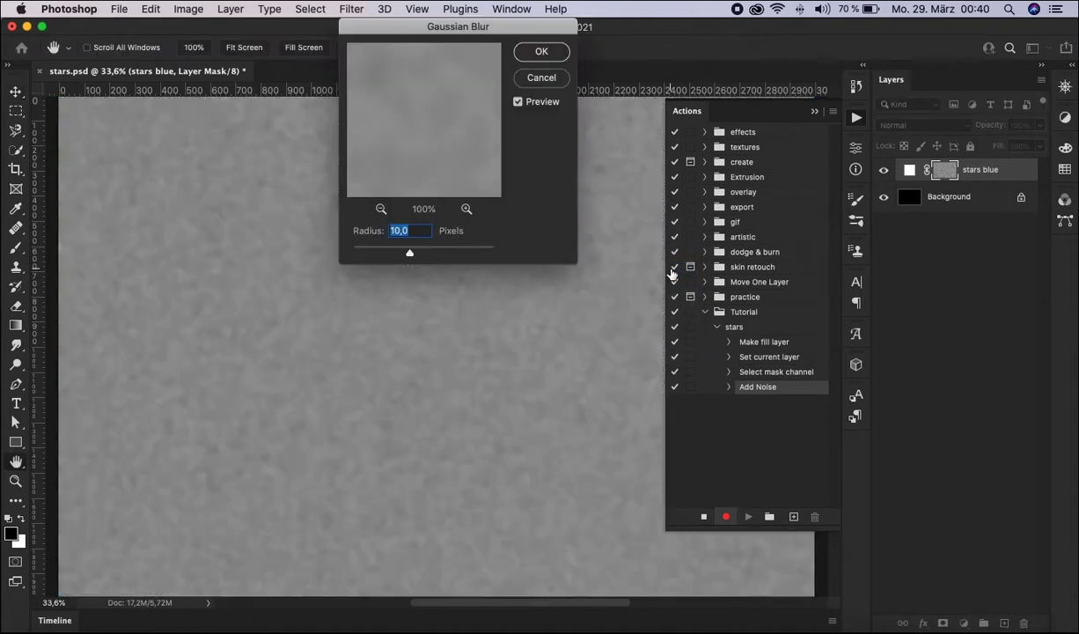
pyautogui.write('1')
pyautogui.press('Return')
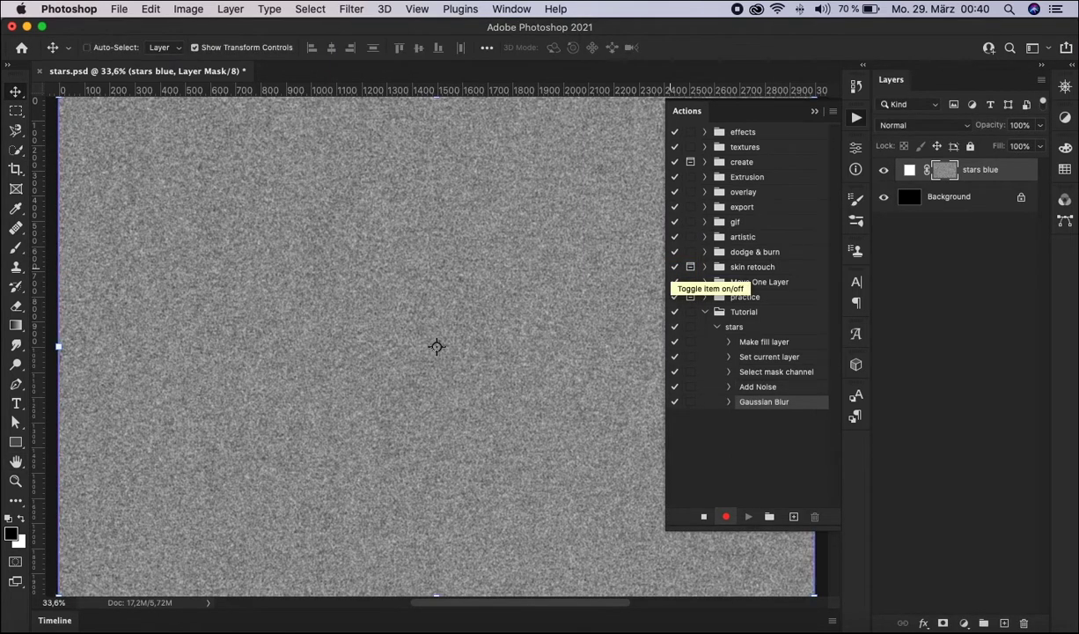
pyautogui.hotkey('ctrl', 'l')
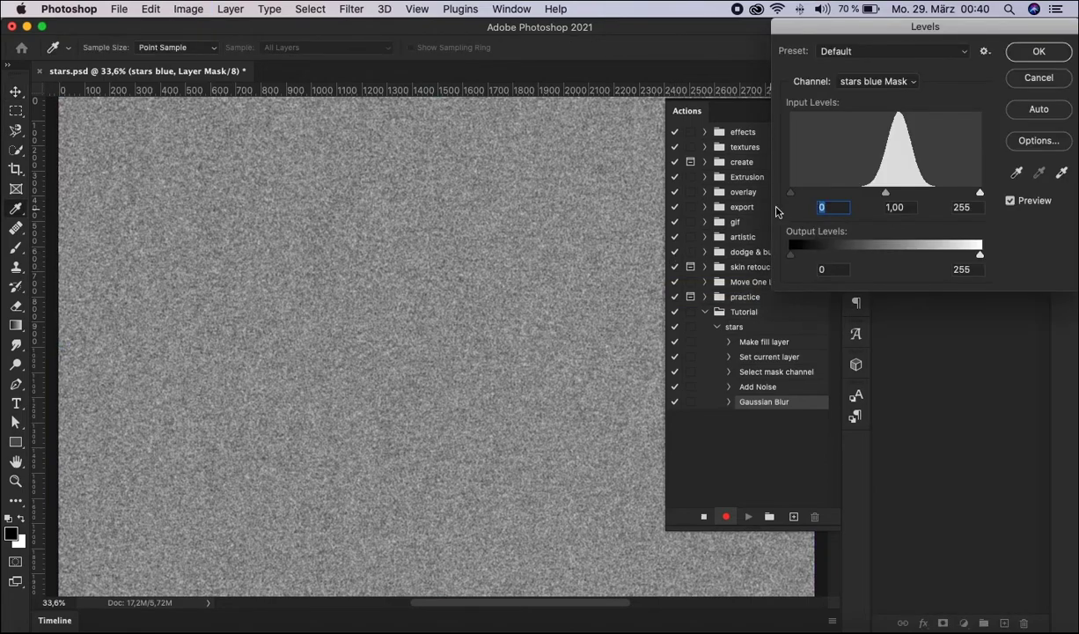
# Step: Set the mask's Levels input values to 180 and 220, leaving scattered star specks
pyautogui.moveTo(789, 192); pyautogui.dragTo(925, 197)
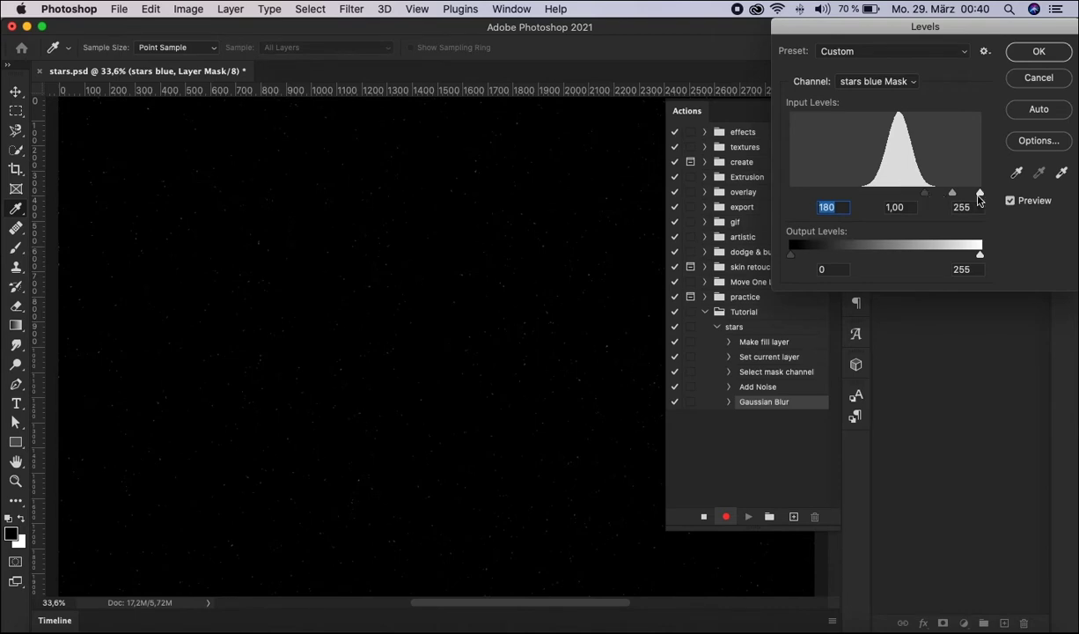
pyautogui.moveTo(980, 196); pyautogui.dragTo(956, 196)
pyautogui.click(1048, 56)
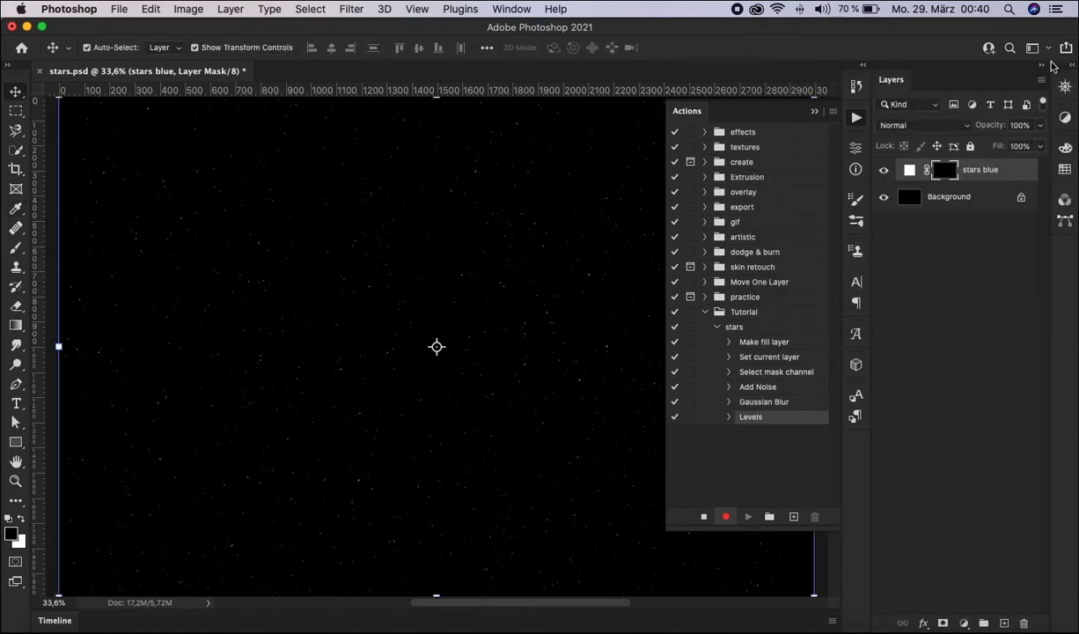
# Step: Add an Outer Glow to stars blue with colour 0054ff
pyautogui.click(922, 624)
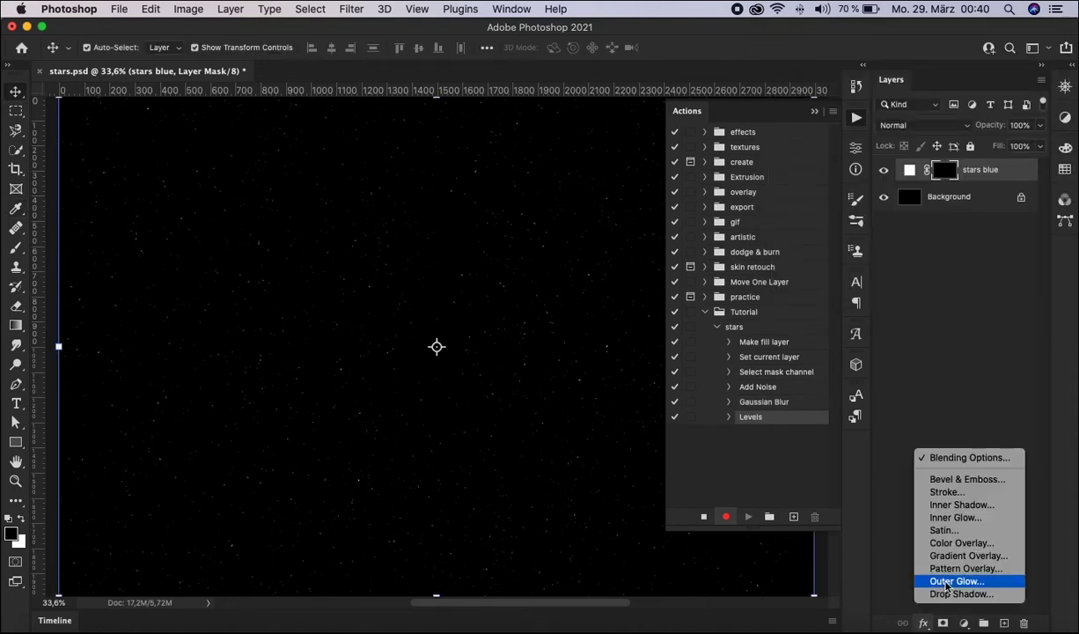
pyautogui.click(947, 582)
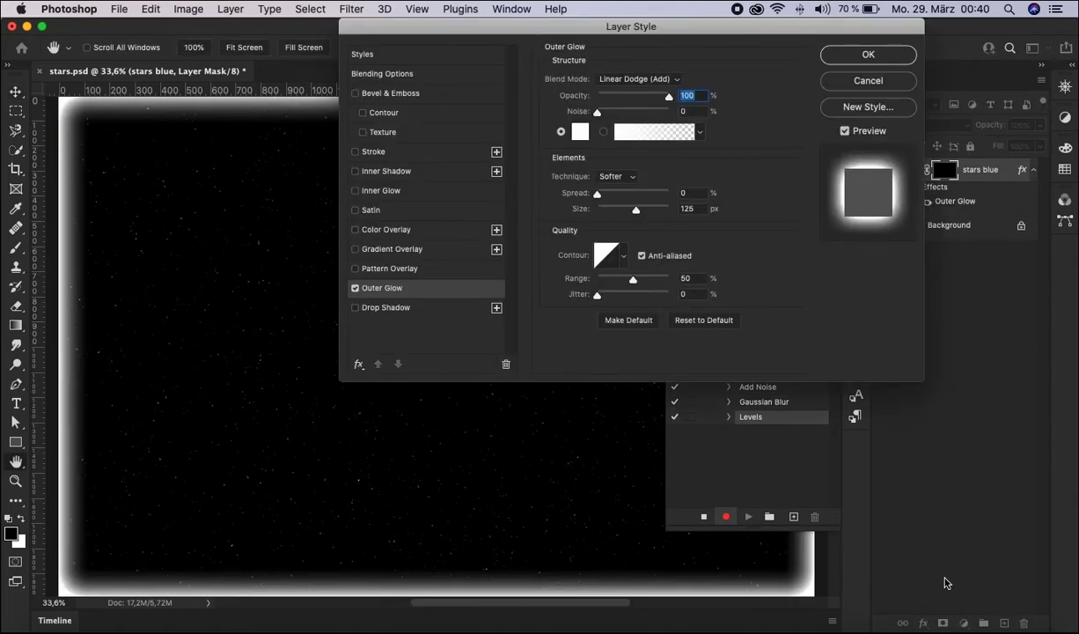
pyautogui.click(580, 131)
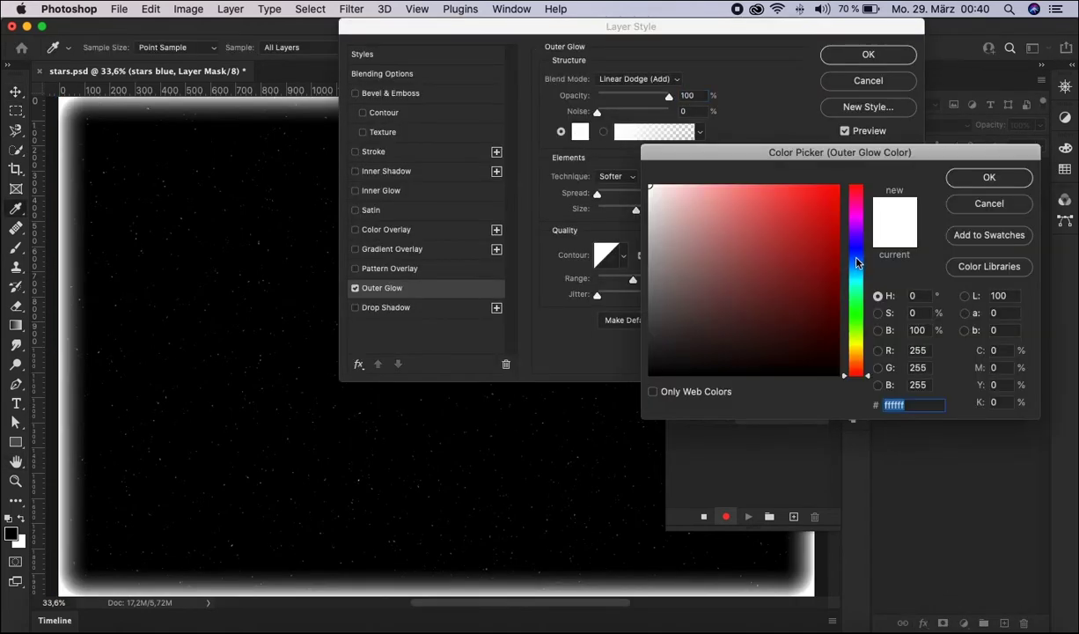
pyautogui.click(857, 262)
pyautogui.click(837, 187)
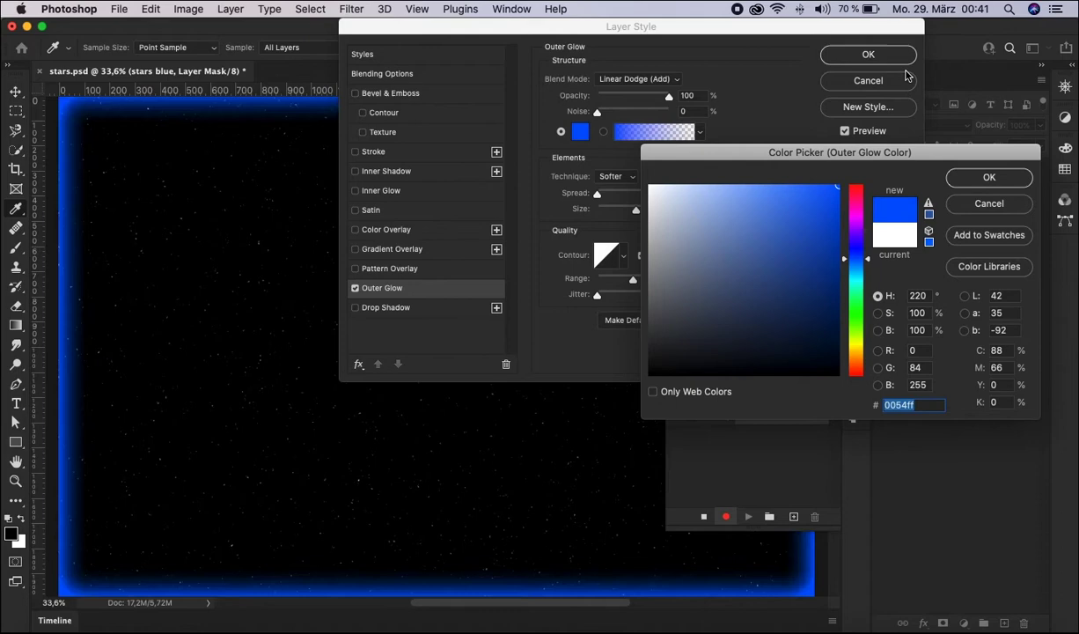
pyautogui.click(966, 179)
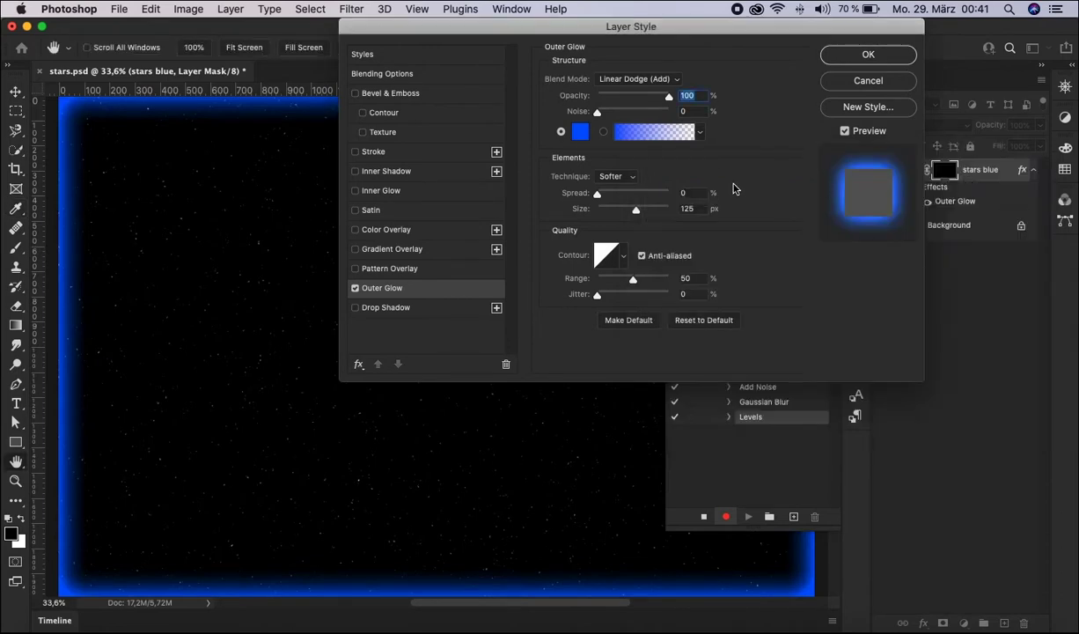
# Step: Set the glow to spread 3%, size 10 px, range 10% and apply it
pyautogui.doubleClick(691, 193)
pyautogui.write('3')
pyautogui.press('Tab')
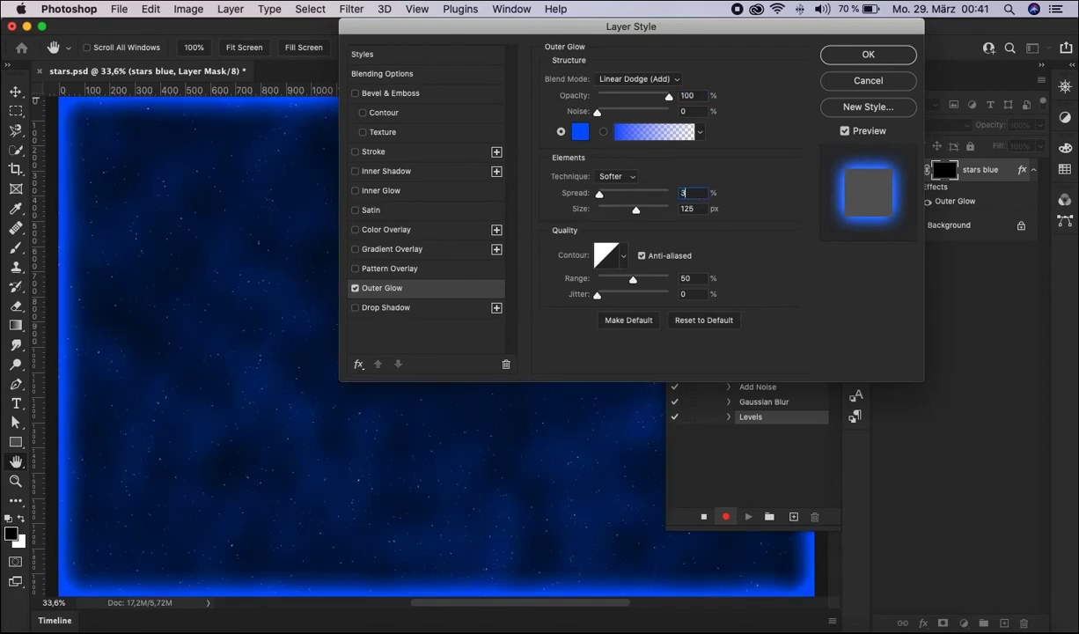
pyautogui.write('10')
pyautogui.press('Tab')
pyautogui.write('10')
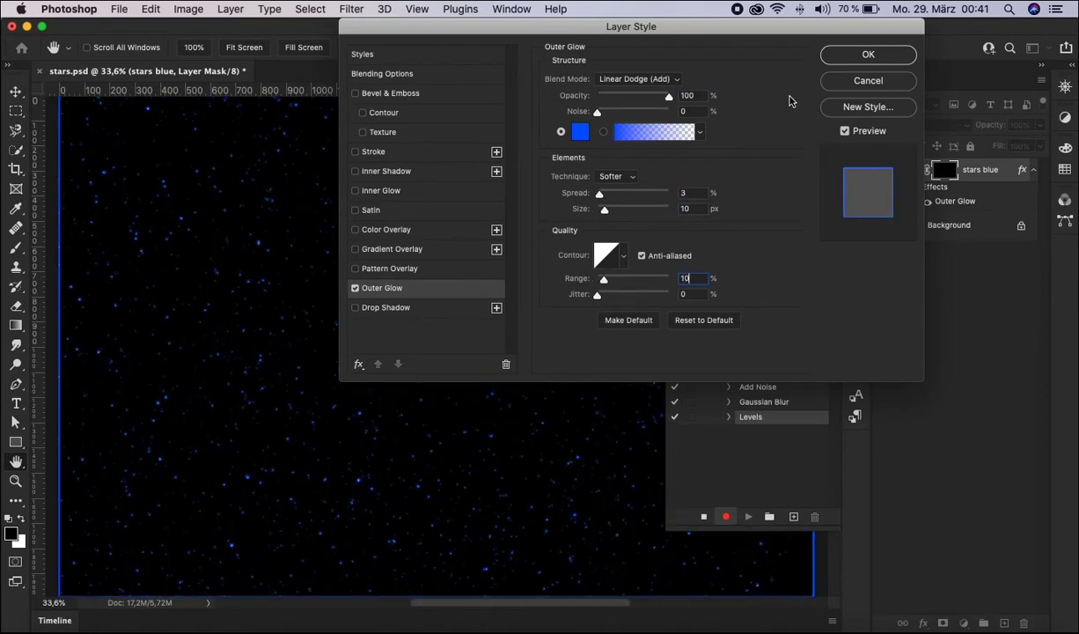
pyautogui.click(860, 59)
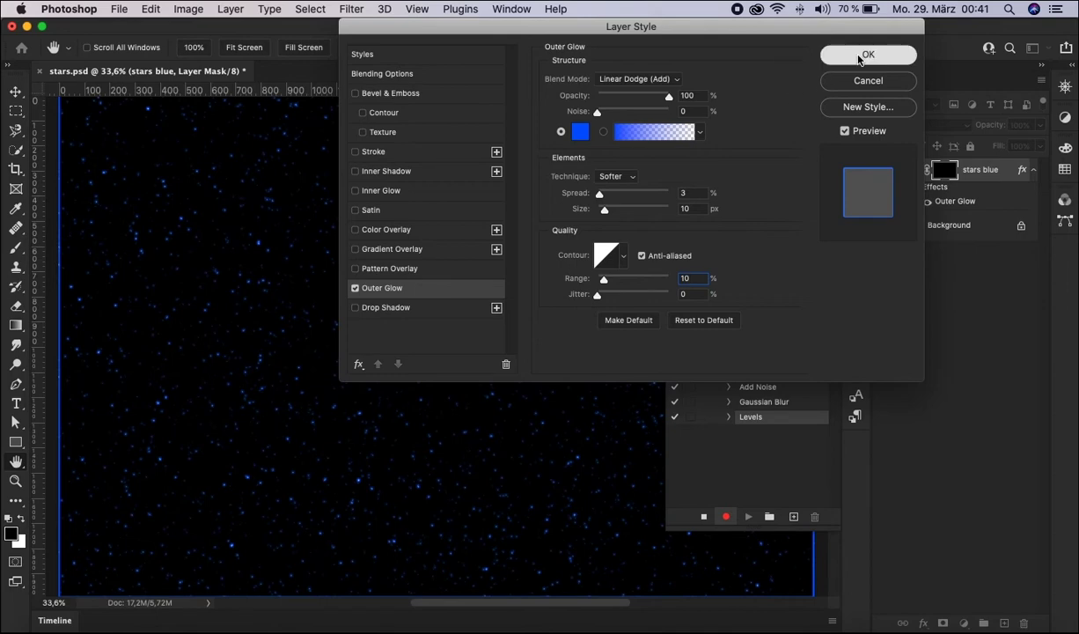
pyautogui.click(859, 58)
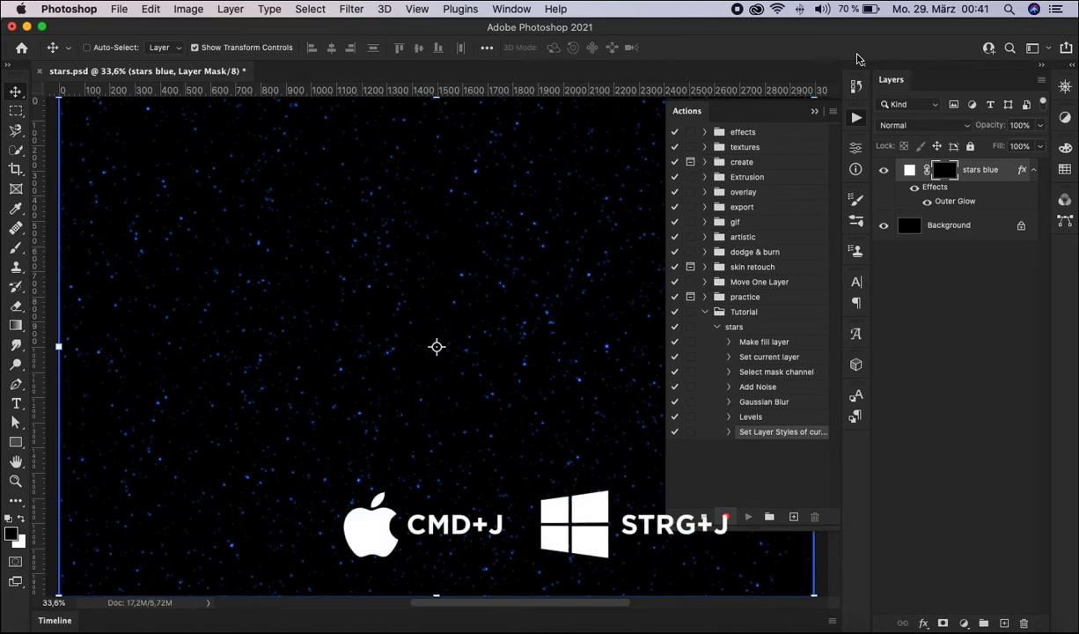
# Step: Duplicate the stars blue layer and rename the copy 'stars white'
pyautogui.press('super+j')
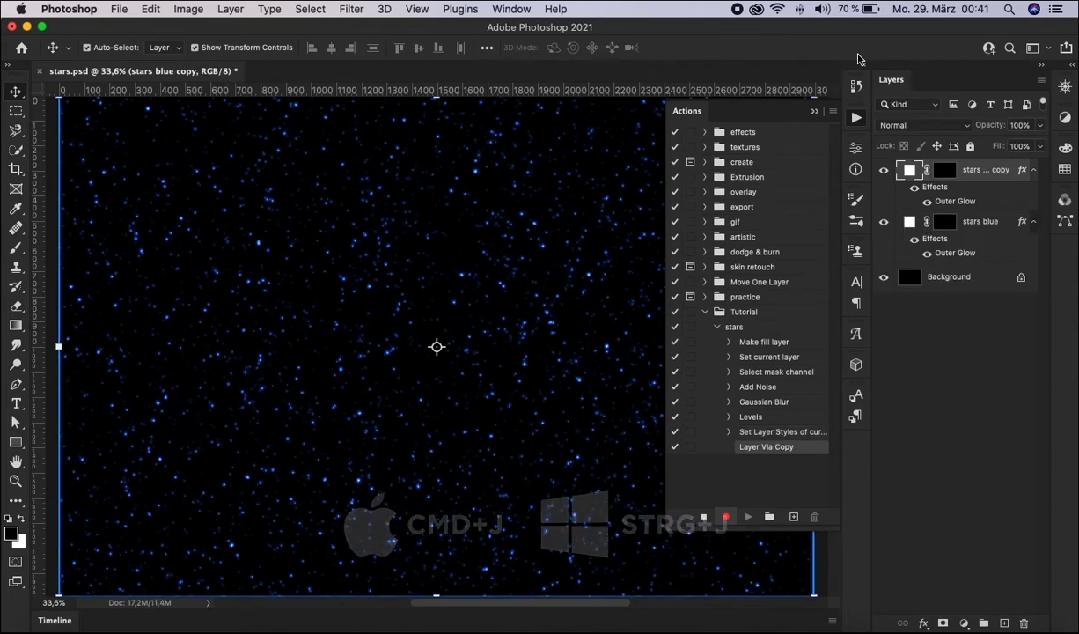
pyautogui.doubleClick(975, 169)
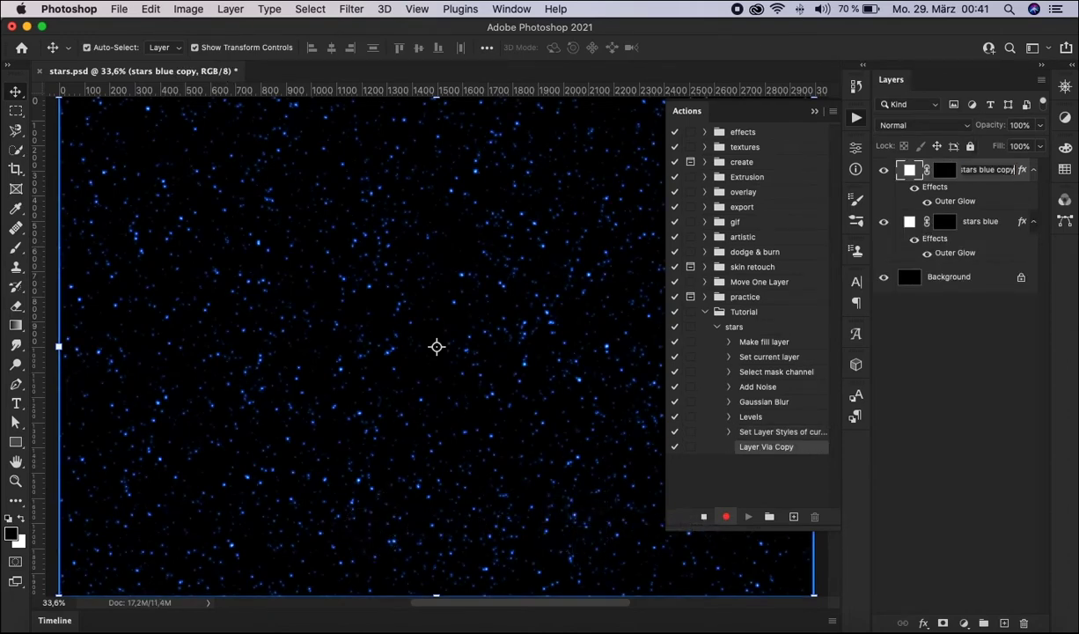
pyautogui.press('BackSpace')
pyautogui.press('BackSpace')
pyautogui.press('BackSpace')
pyautogui.write('white')
pyautogui.press('Return')
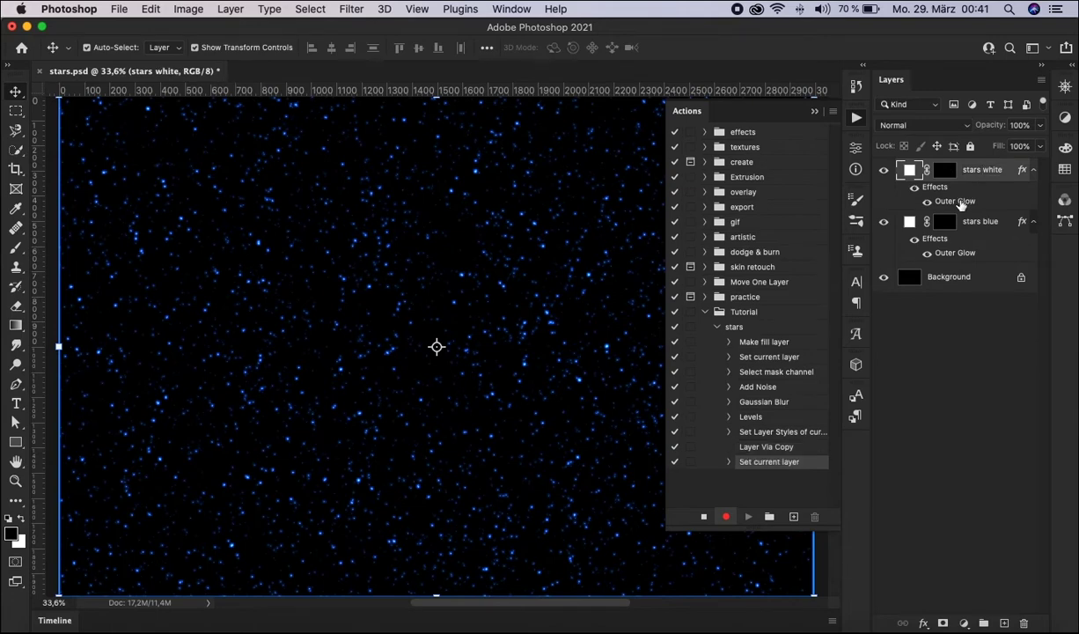
# Step: Change the stars white Outer Glow colour to pure white #ffffff
pyautogui.doubleClick(958, 202)
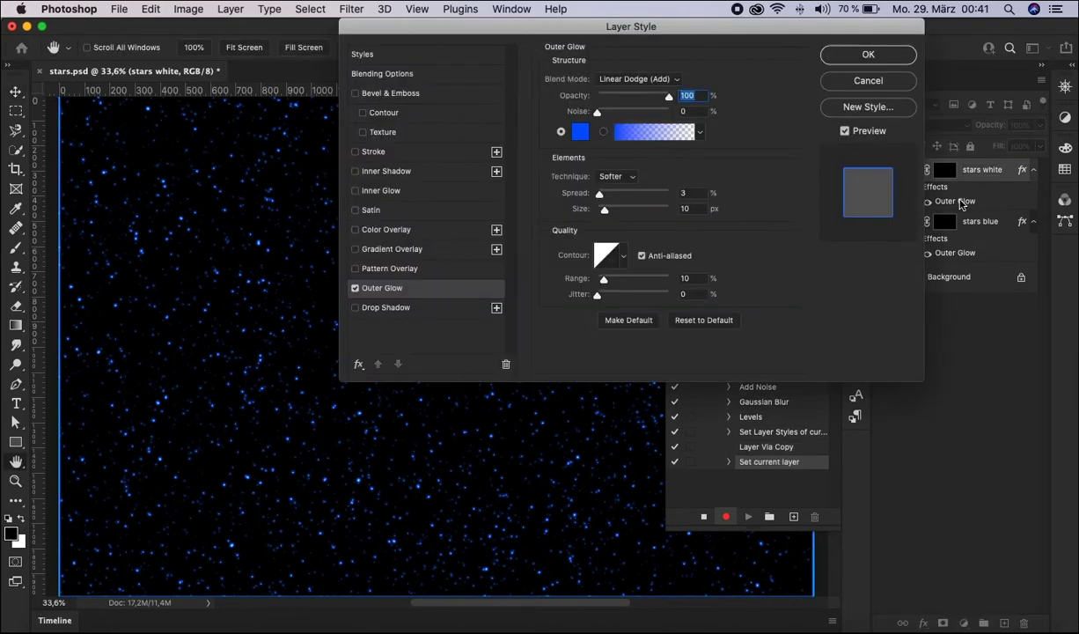
pyautogui.click(580, 130)
pyautogui.click(650, 187)
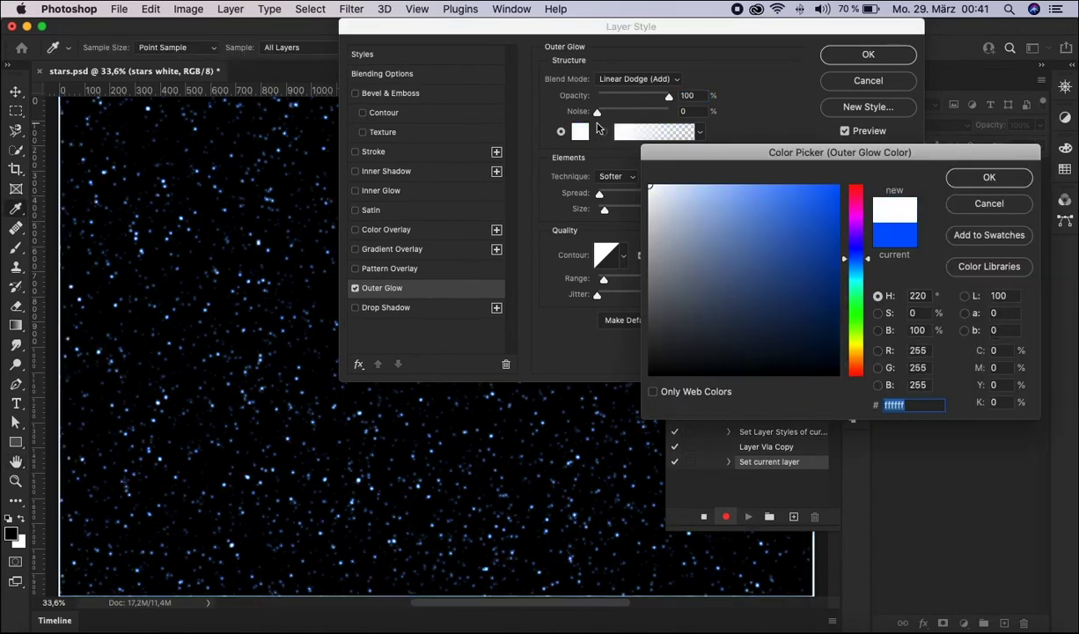
pyautogui.click(989, 177)
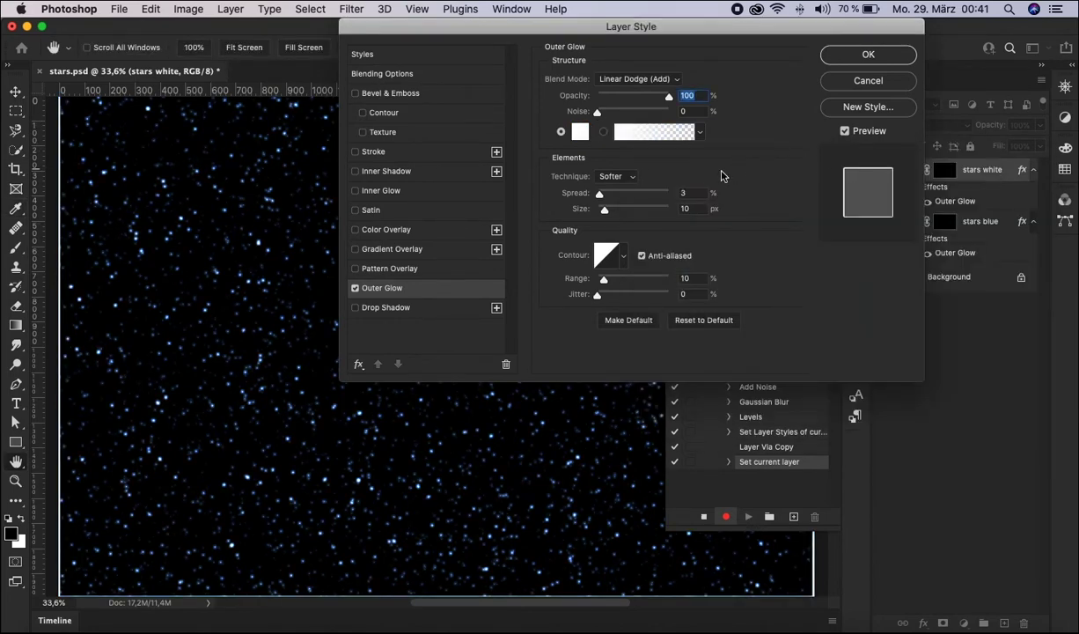
# Step: Set the white glow to spread 0%, size 5 px, range 50% and apply it
pyautogui.press('Tab')
pyautogui.press('Tab')
pyautogui.write('0')
pyautogui.press('Tab')
pyautogui.write('5')
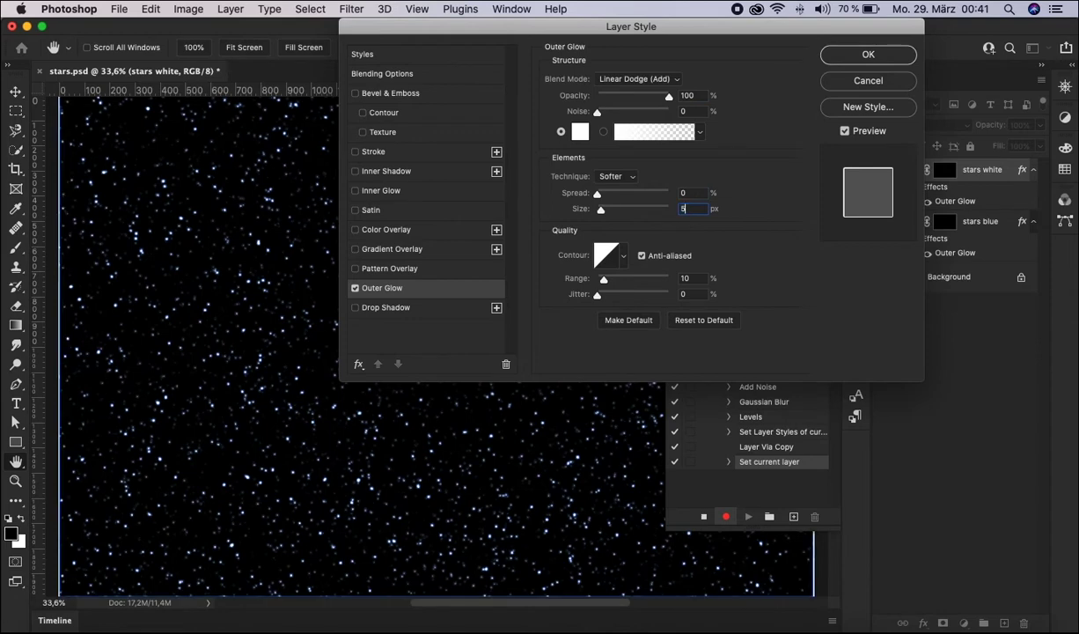
pyautogui.write('5')
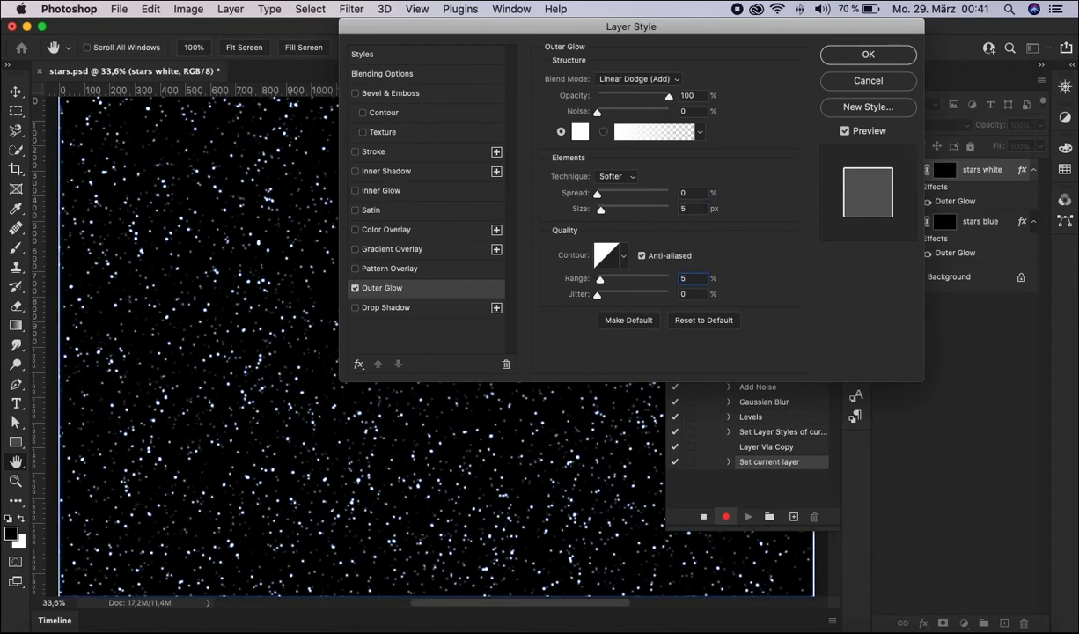
pyautogui.write('0')
pyautogui.click(871, 56)
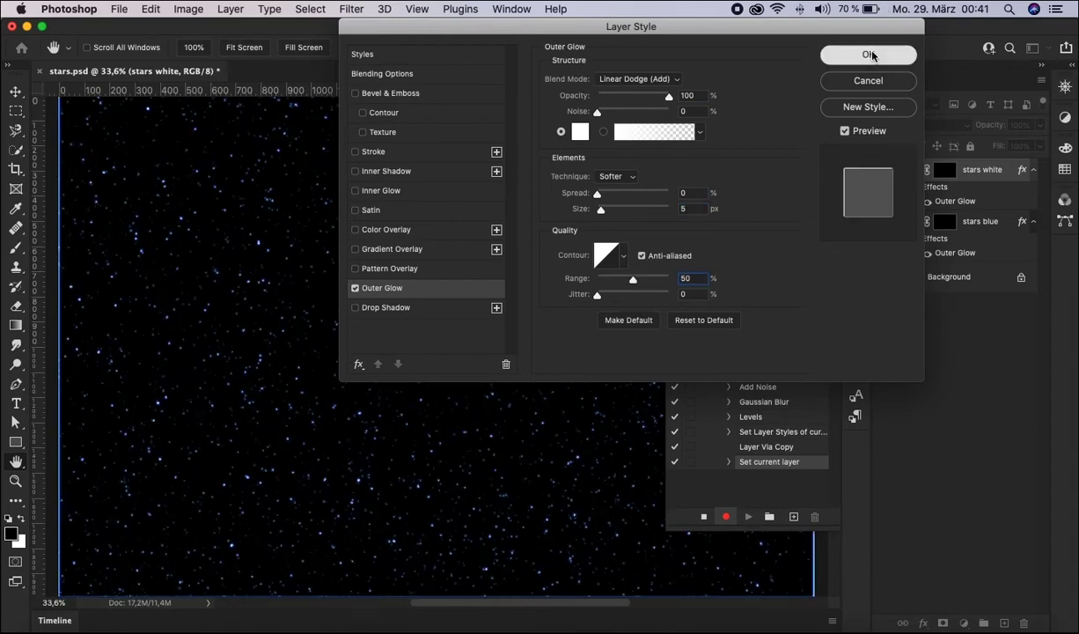
pyautogui.click(869, 54)
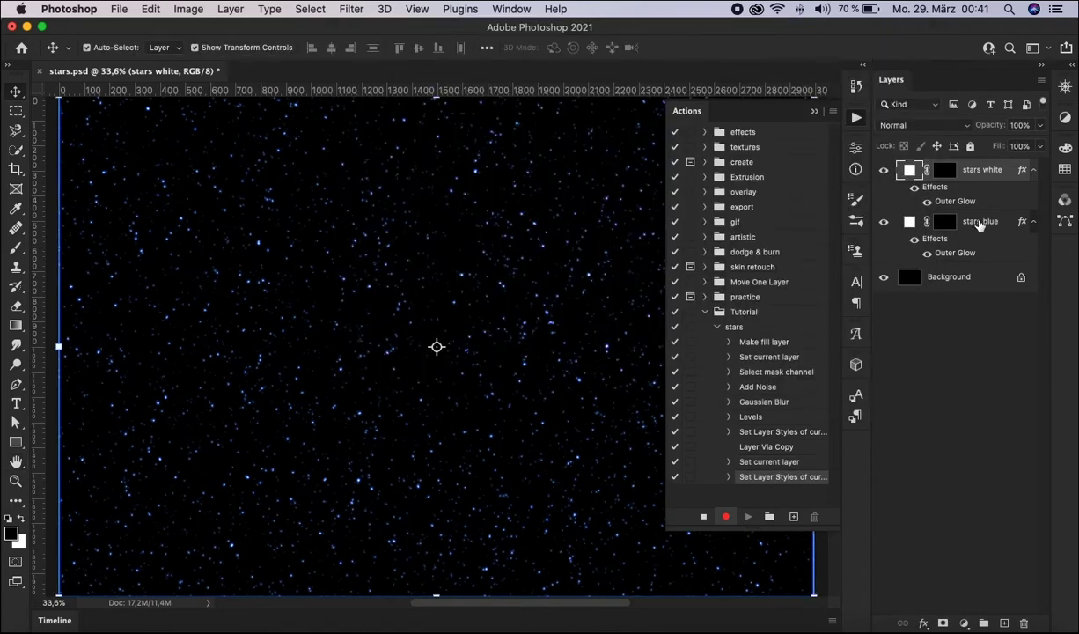
# Step: Convert the stars white and stars blue layers into one smart object
pyautogui.keyDown('shift'); pyautogui.click(980, 221); pyautogui.keyUp('shift')
pyautogui.rightClick(979, 221)
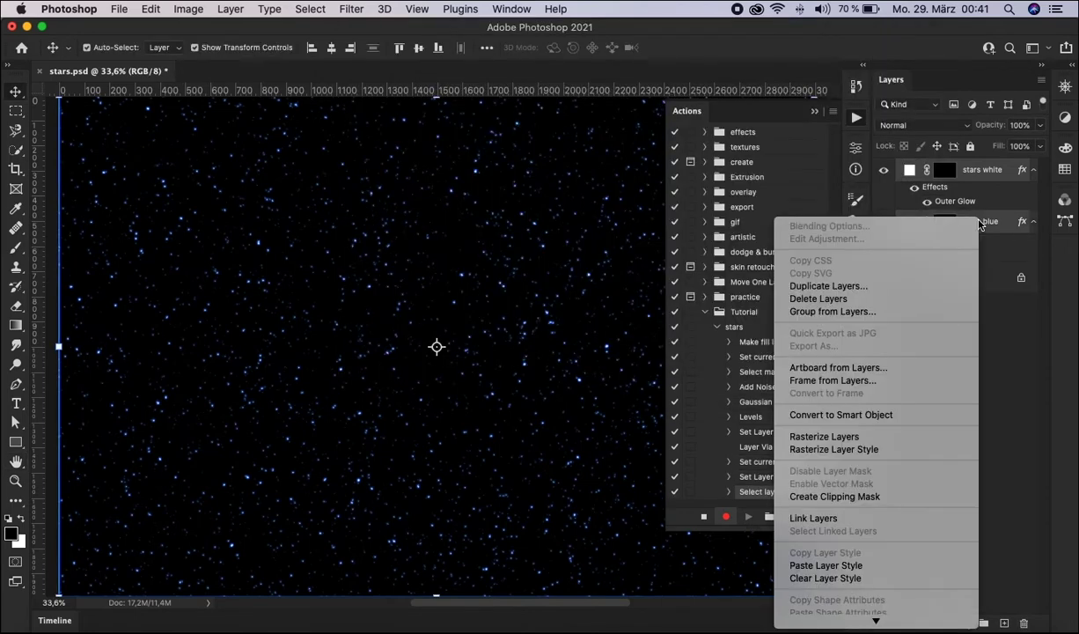
pyautogui.click(915, 417)
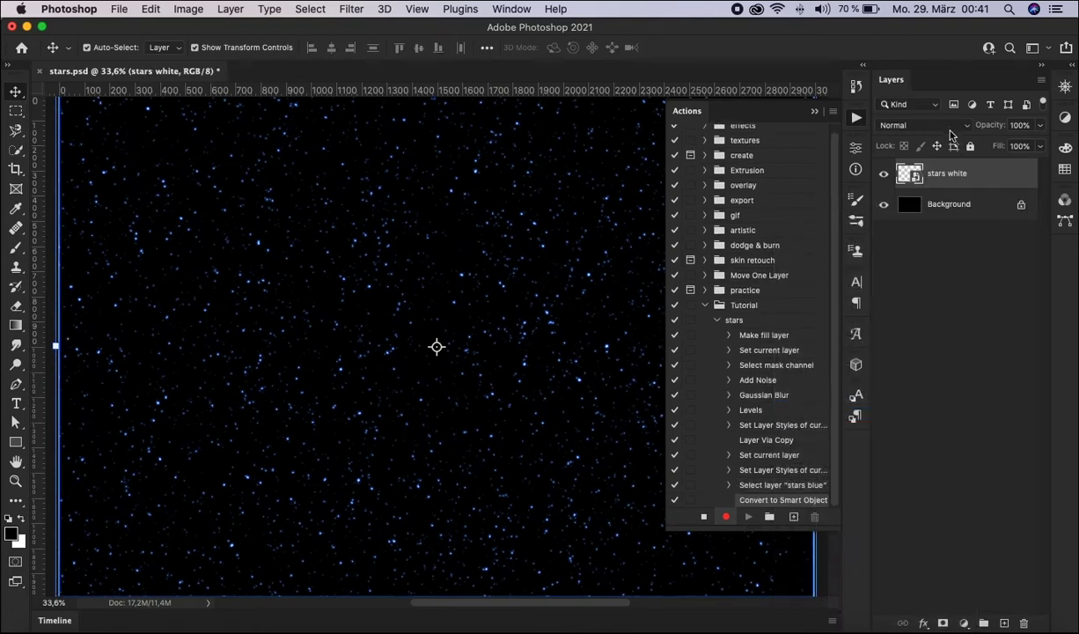
# Step: Rename the smart object 'stars' and set its blend mode to Linear Dodge (Add)
pyautogui.doubleClick(949, 173)
pyautogui.doubleClick(958, 174)
pyautogui.press('BackSpace')
pyautogui.press('BackSpace')
pyautogui.press('Return')
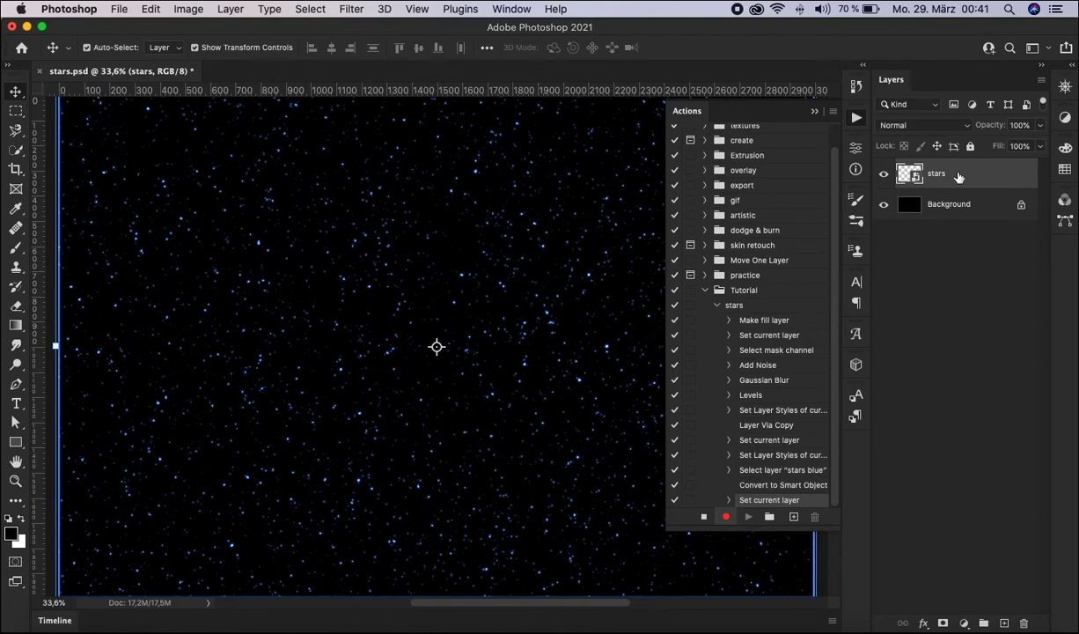
pyautogui.click(889, 125)
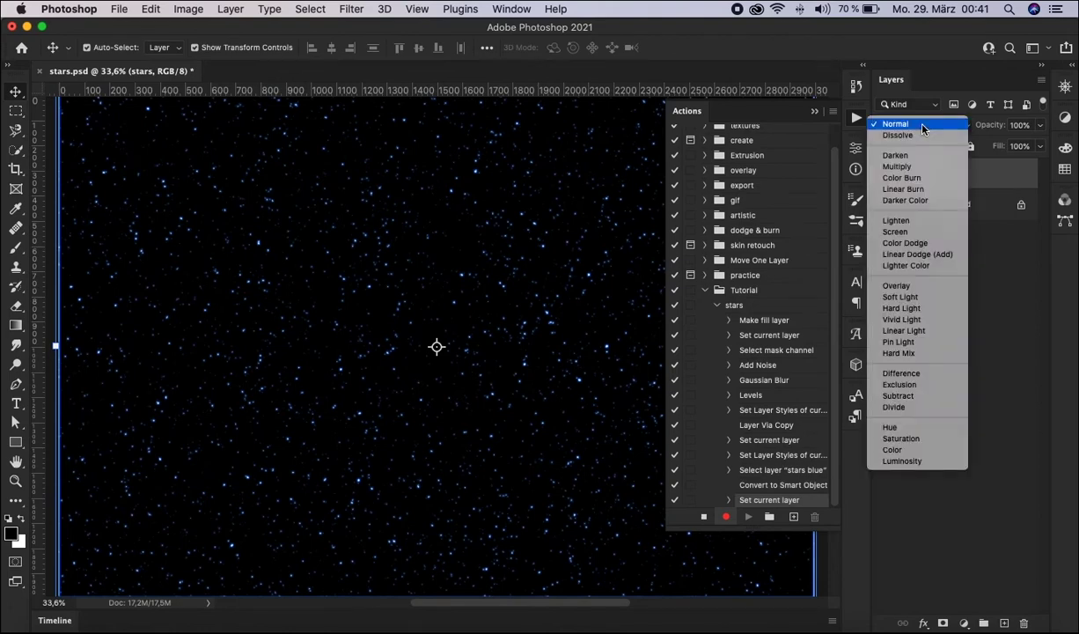
pyautogui.click(944, 255)
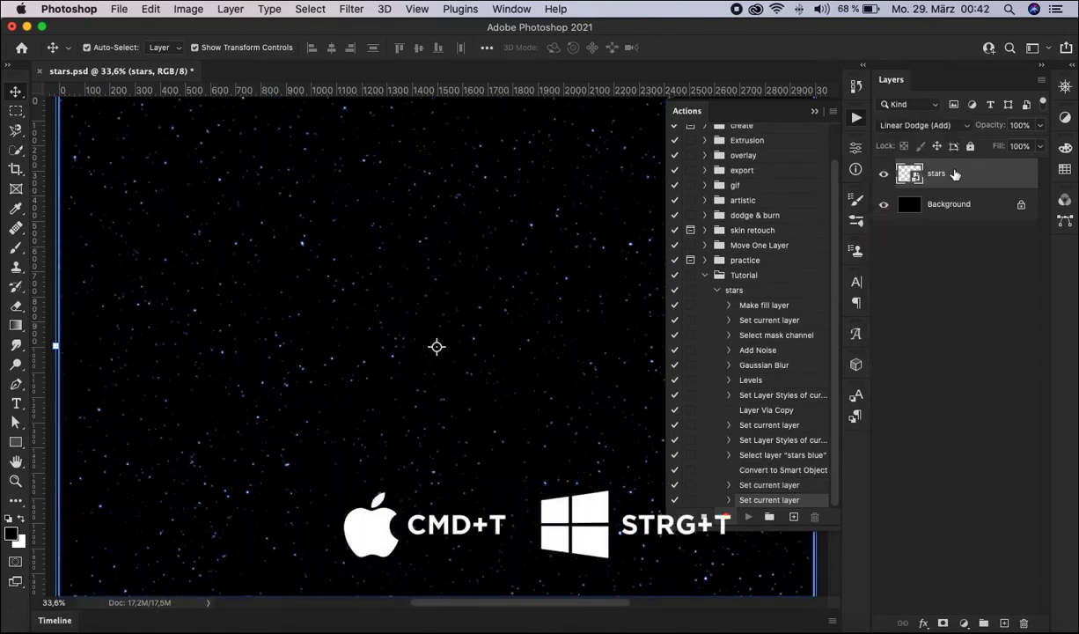
# Step: Scale the stars smart object up to about 102% and stop recording the action
pyautogui.press('super+t')
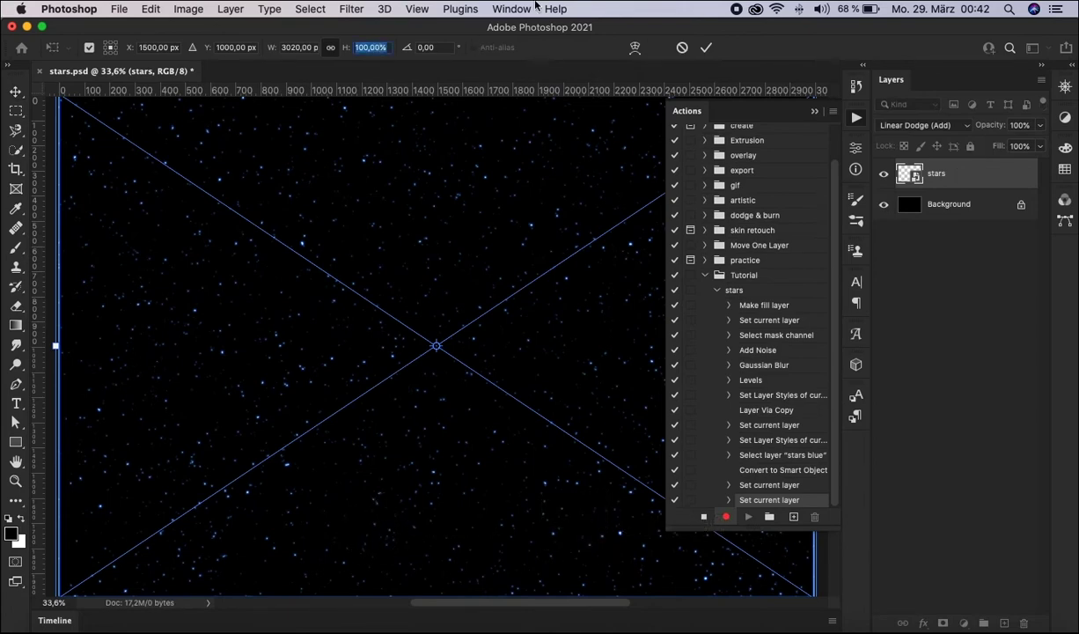
pyautogui.press('Up')
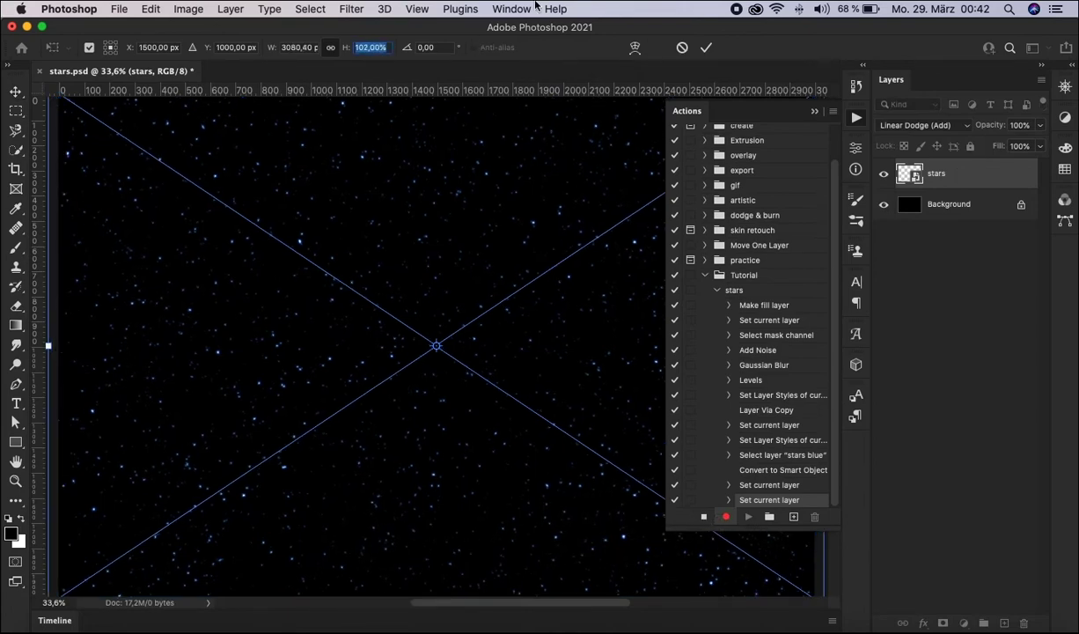
pyautogui.press('Return')
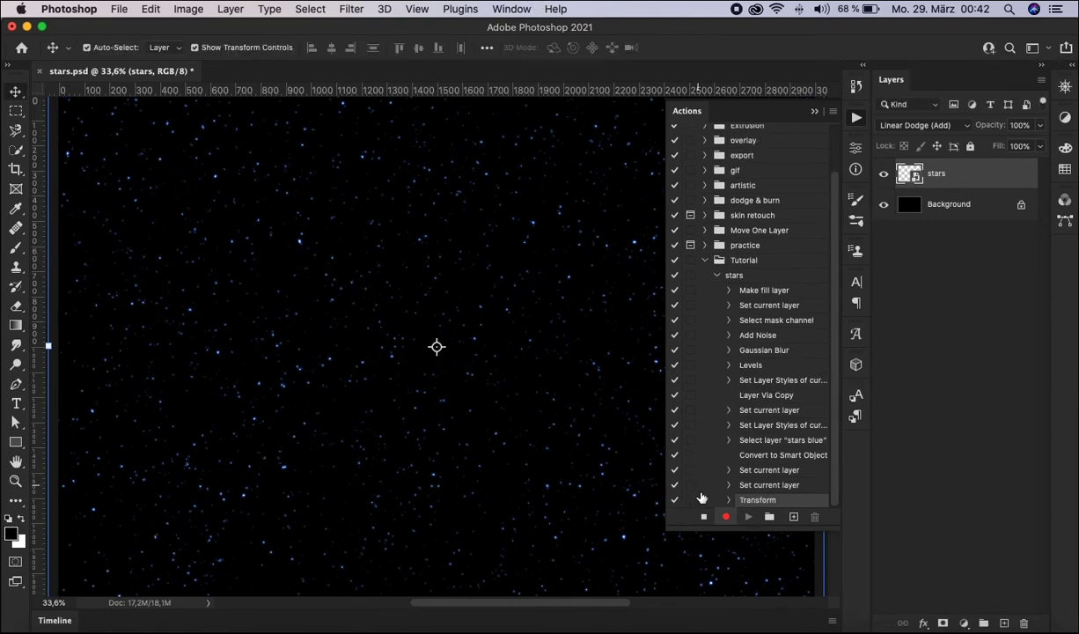
pyautogui.click(703, 517)
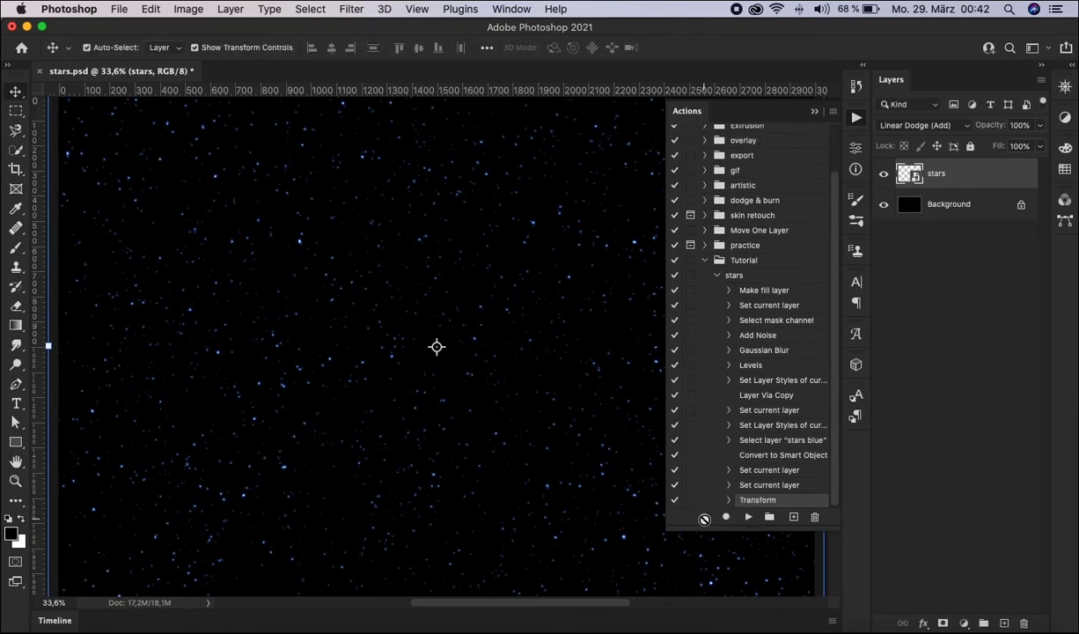
pyautogui.click(718, 277)
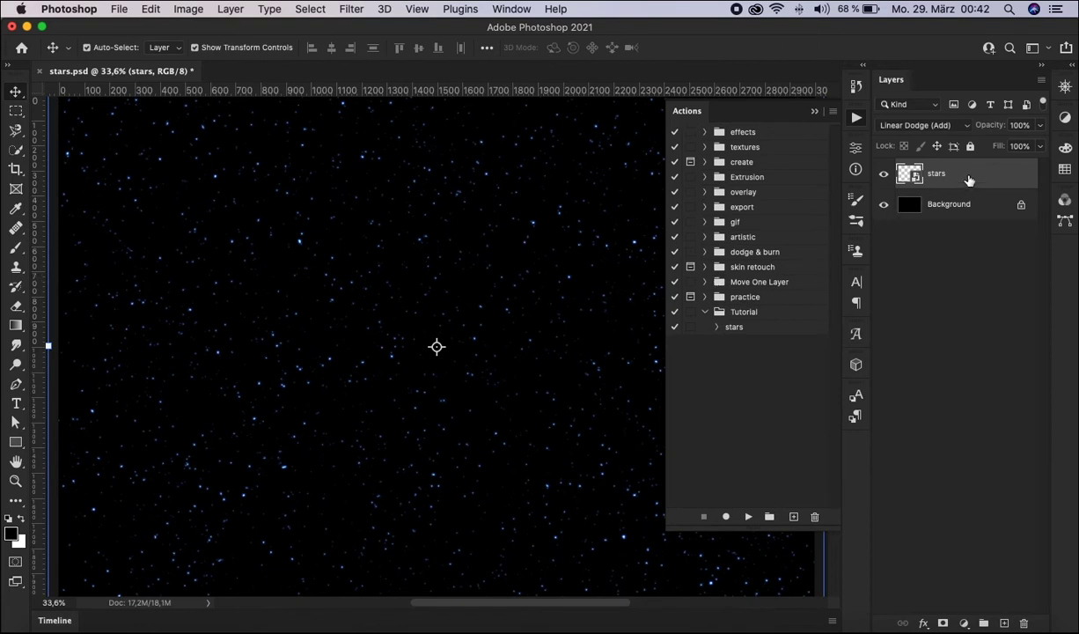
# Step: Delete the stars layer, replay the stars action to rebuild it, and collapse the Actions panel
pyautogui.moveTo(968, 181); pyautogui.dragTo(1024, 624)
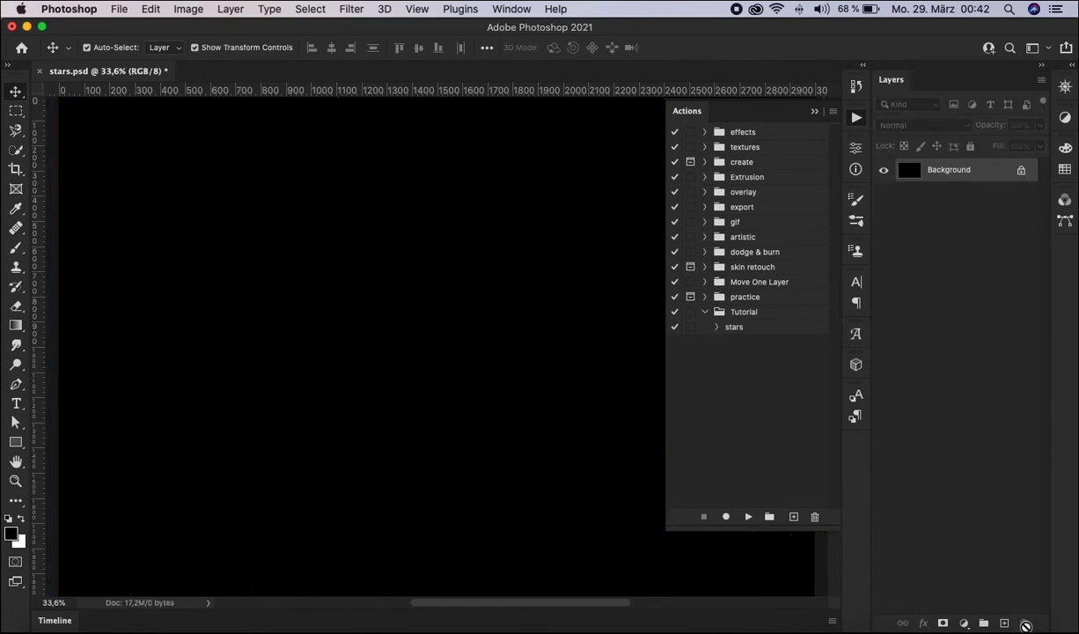
pyautogui.click(736, 325)
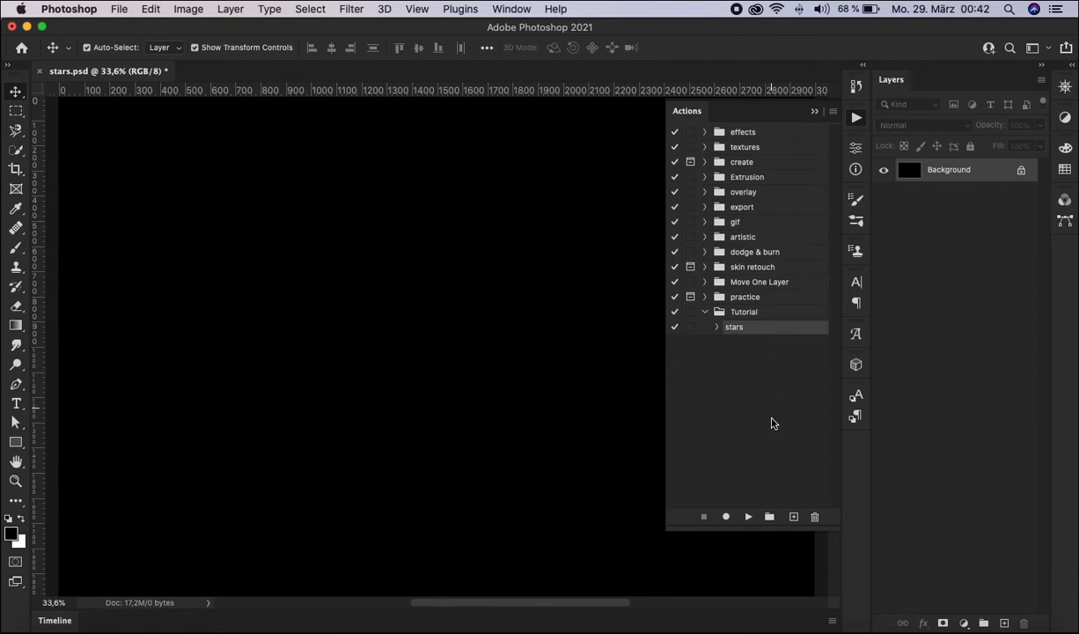
pyautogui.click(749, 517)
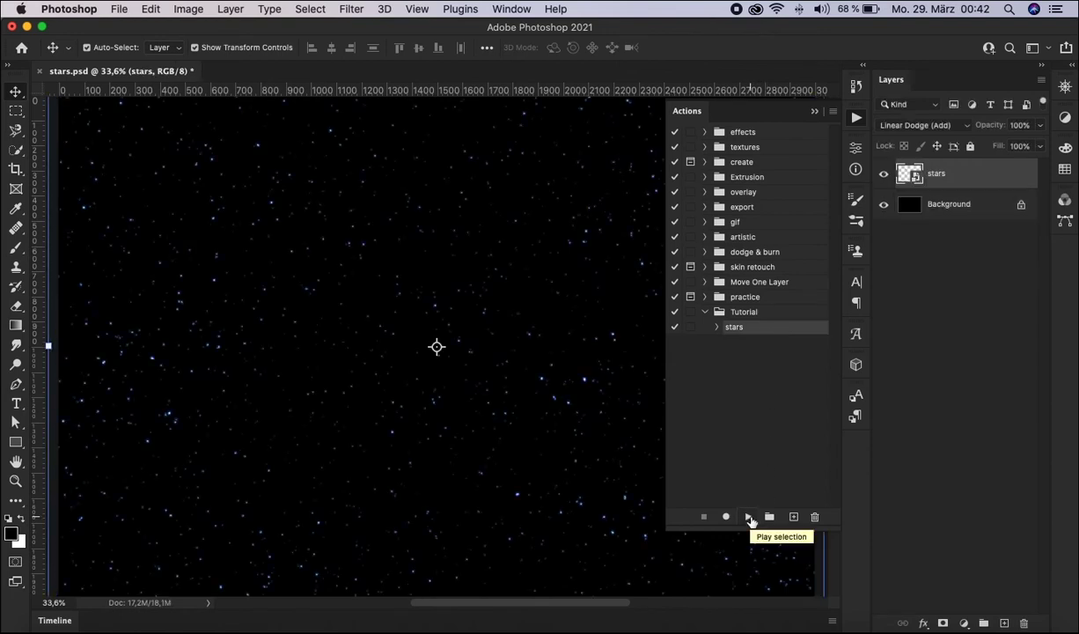
pyautogui.click(925, 431)
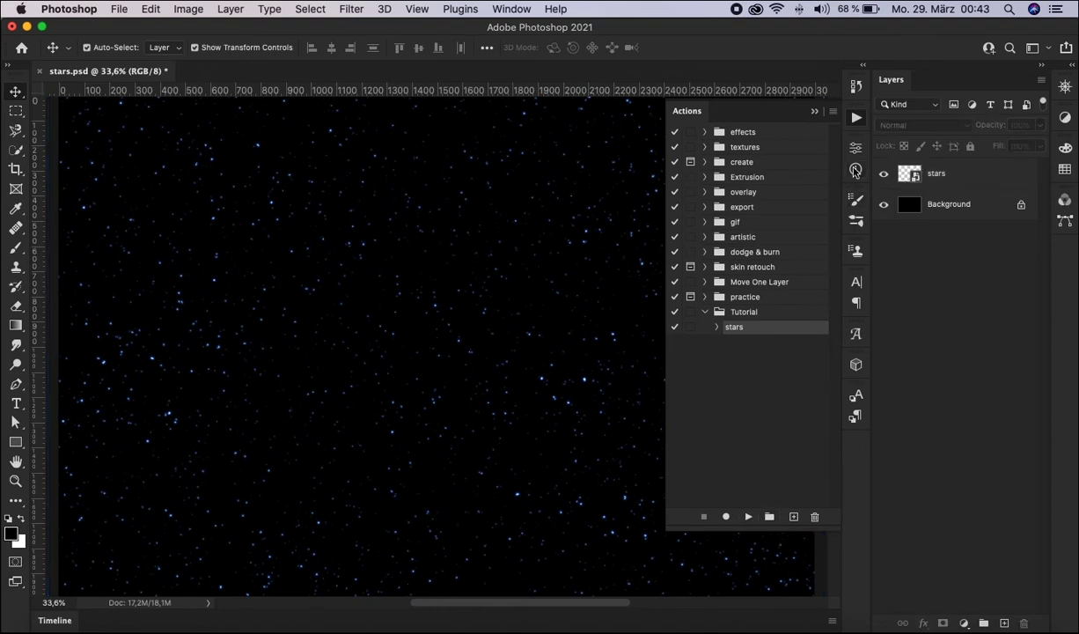
pyautogui.click(816, 112)
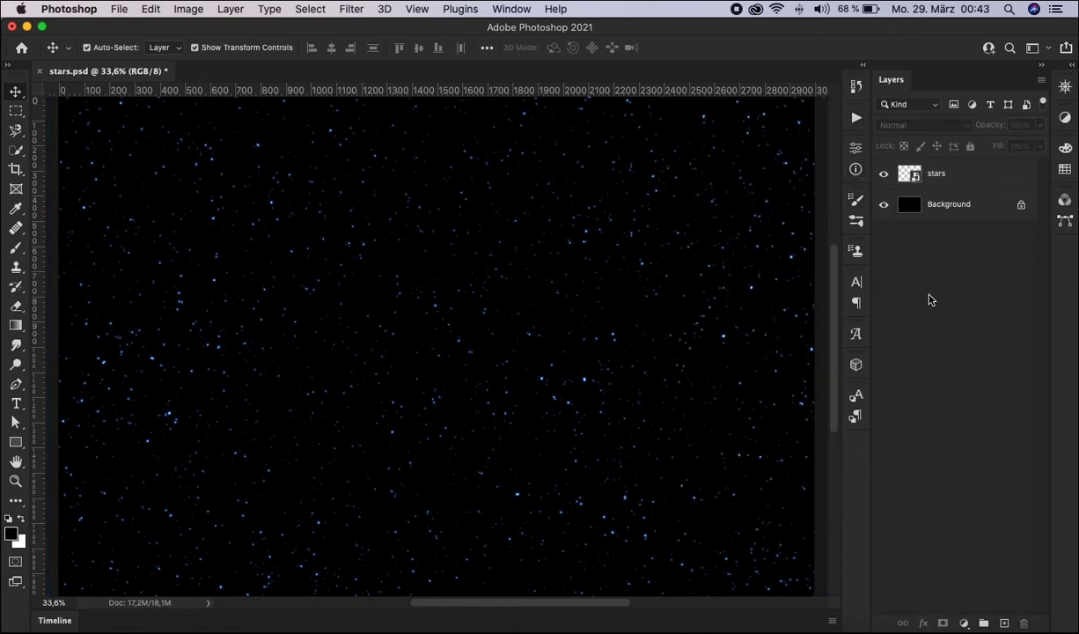
pyautogui.press('super+1')
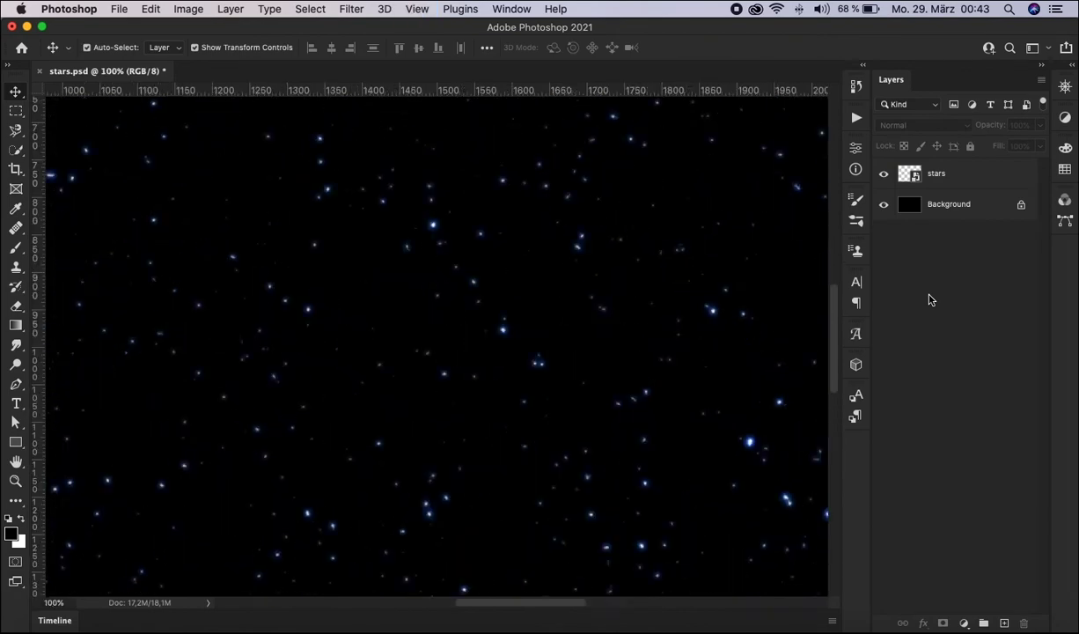
pyautogui.hscroll(-5, 543, 416)
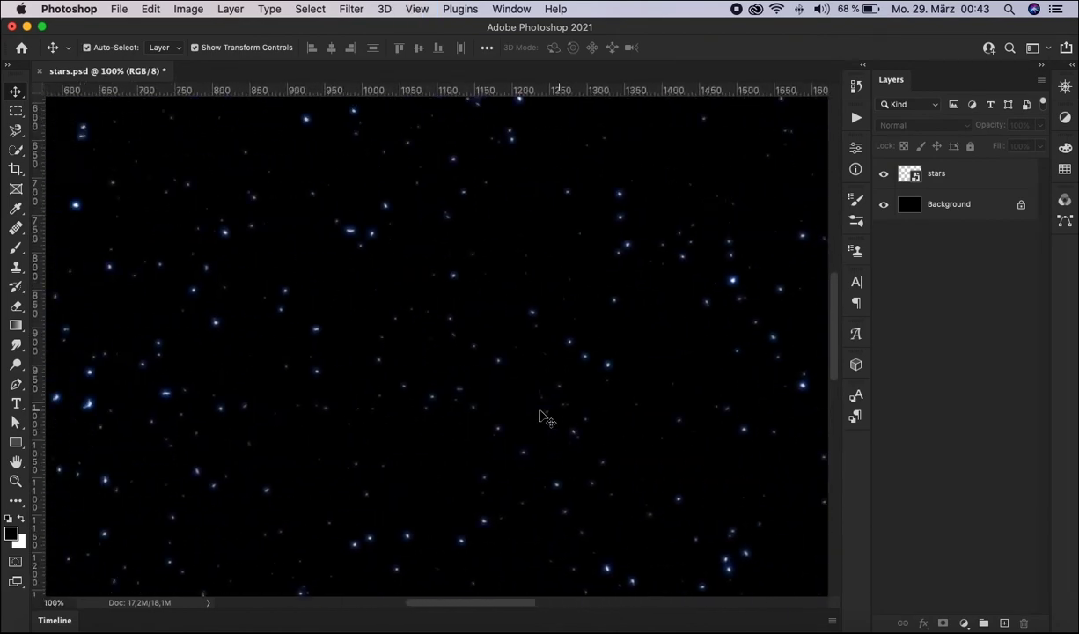
pyautogui.hscroll(-5, 543, 417)
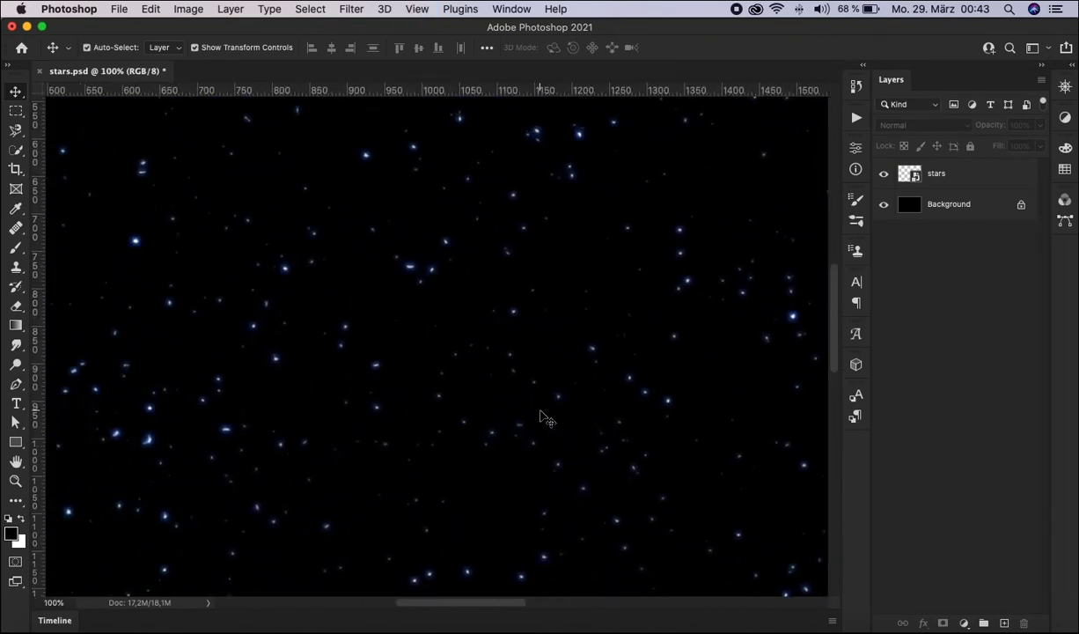
pyautogui.hscroll(-5, 543, 416)
pyautogui.hscroll(-3, 543, 416)
pyautogui.scroll(3, 543, 416)
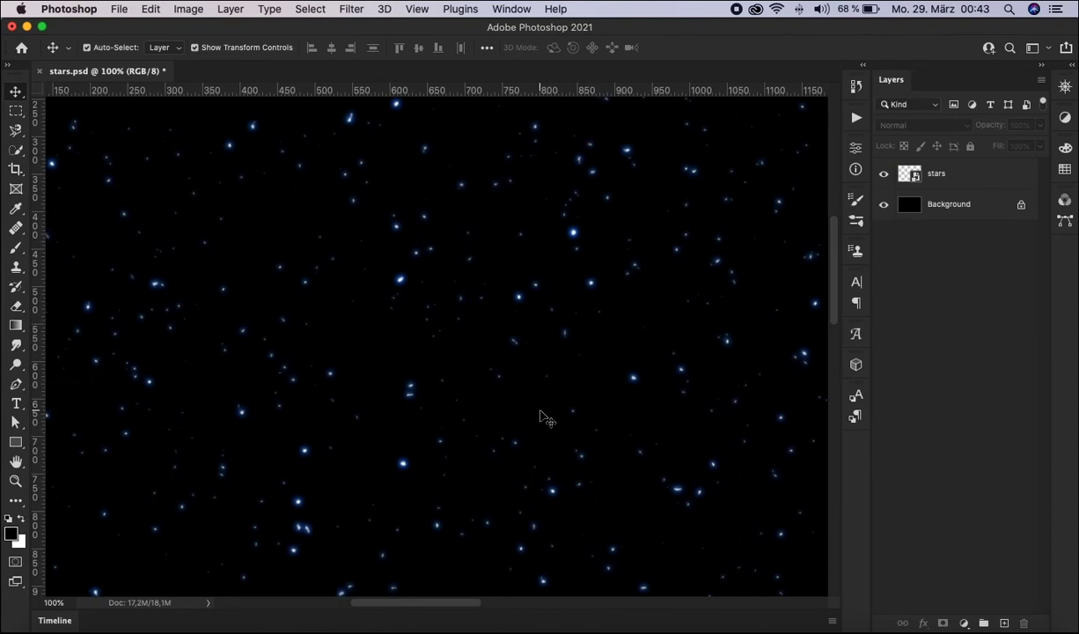
pyautogui.scroll(-5, 540, 412)
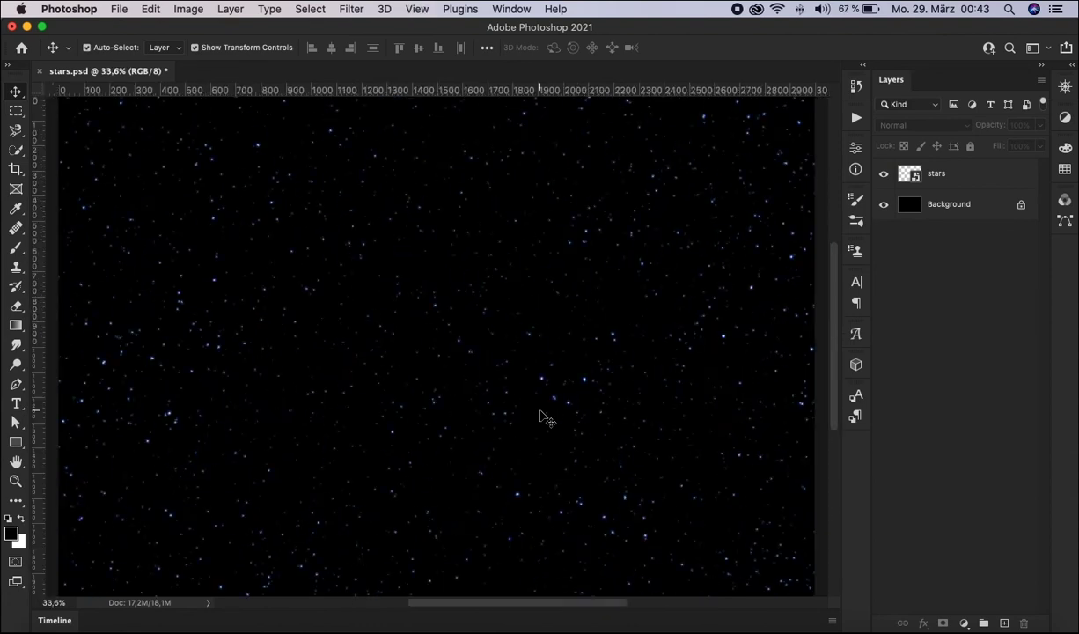